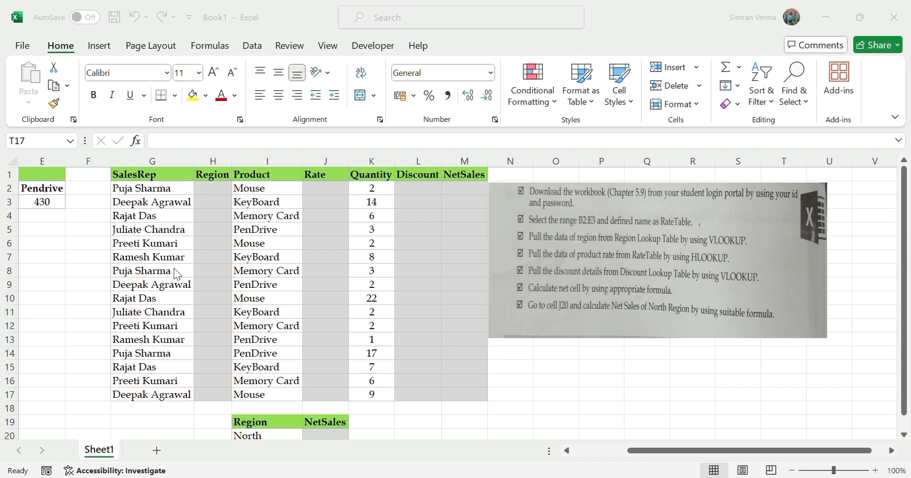
# Examine the sales reps and regions in the Region Lookup Table and the products in the Rate Lookup Table.
pyautogui.click(788, 451)
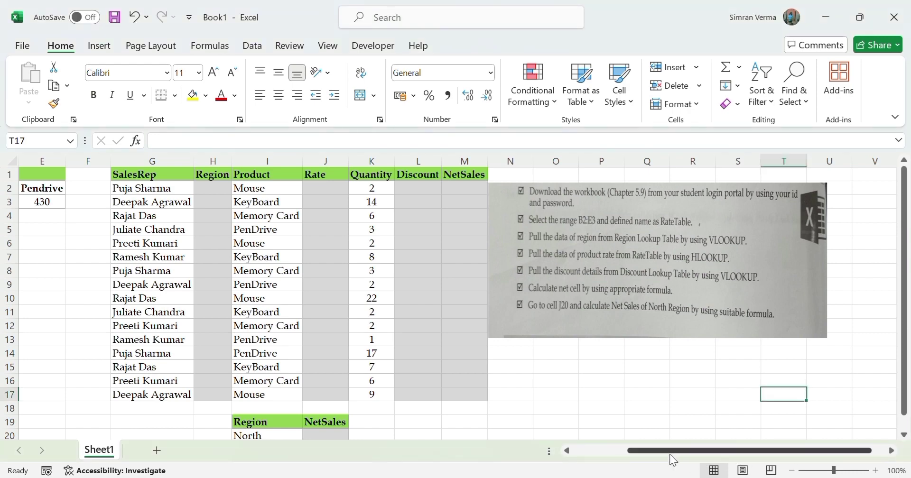
pyautogui.moveTo(669, 451); pyautogui.dragTo(590, 451)
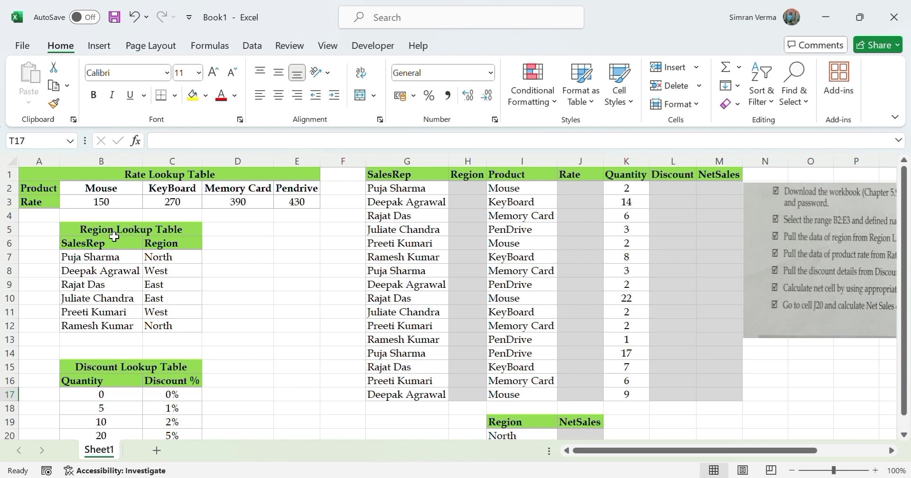
pyautogui.click(114, 255)
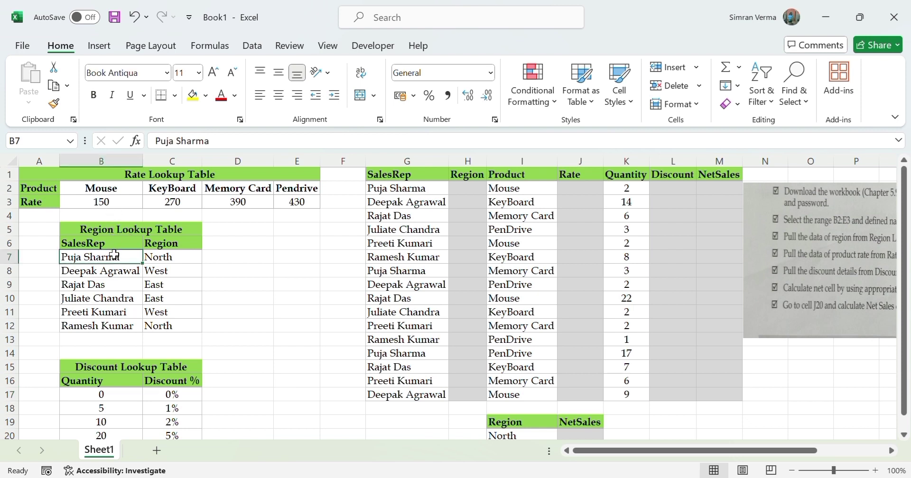
pyautogui.press('Down')
pyautogui.press('Down')
pyautogui.press('Down')
pyautogui.press('Down')
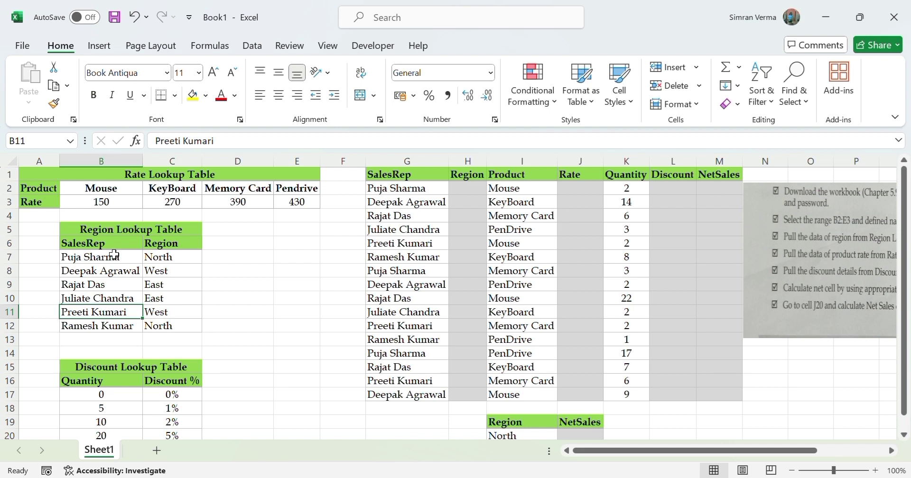
pyautogui.press('Up')
pyautogui.press('Up')
pyautogui.press('Up')
pyautogui.press('Up')
pyautogui.press('Up')
pyautogui.press('Up')
pyautogui.press('Up')
pyautogui.press('Up')
pyautogui.press('Up')
pyautogui.press('Up')
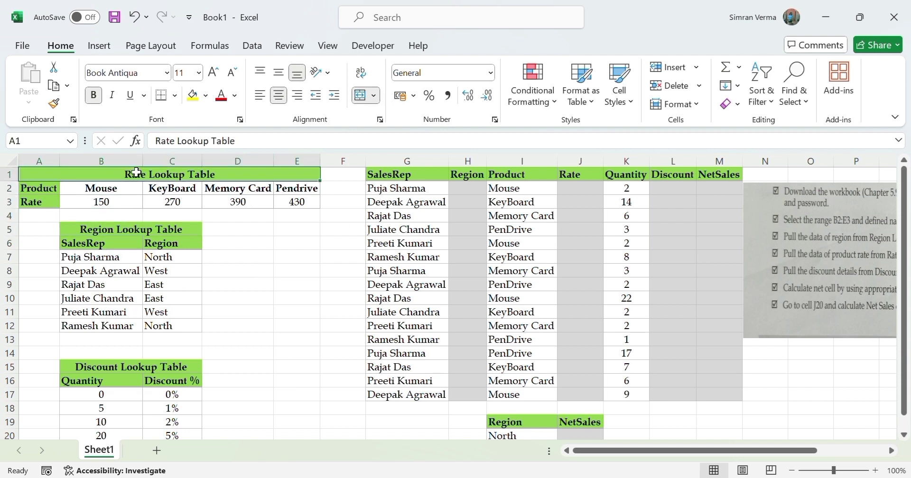
pyautogui.click(30, 188)
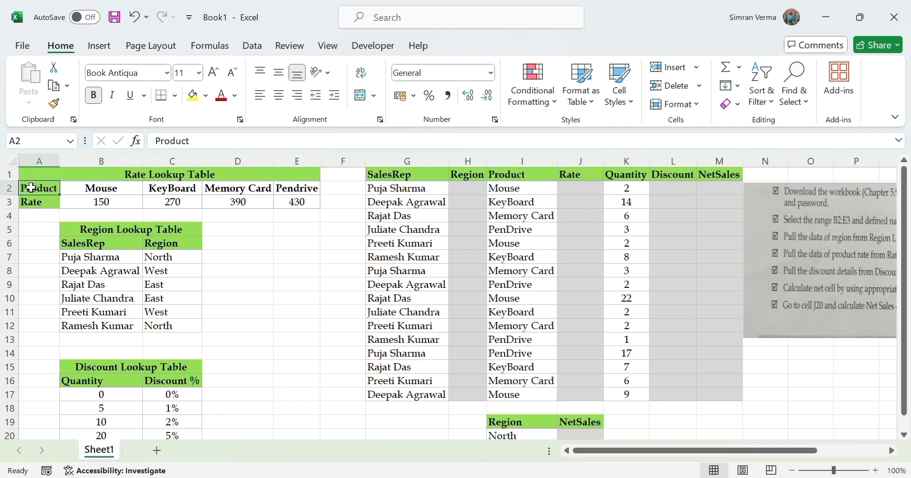
pyautogui.press('Right')
pyautogui.press('Right')
pyautogui.press('Right')
pyautogui.press('Right')
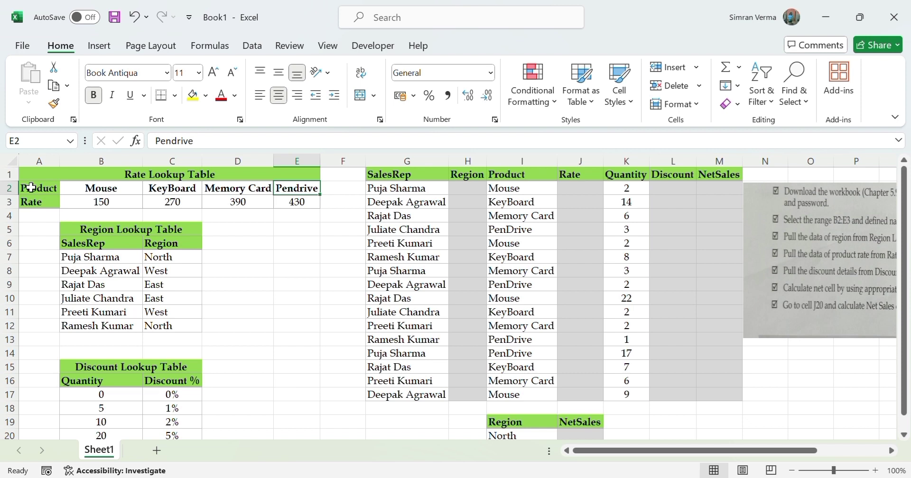
# Examine the SalesRep and Region columns of the sales table in columns G and H.
pyautogui.press('Right')
pyautogui.press('Right')
pyautogui.press('Right')
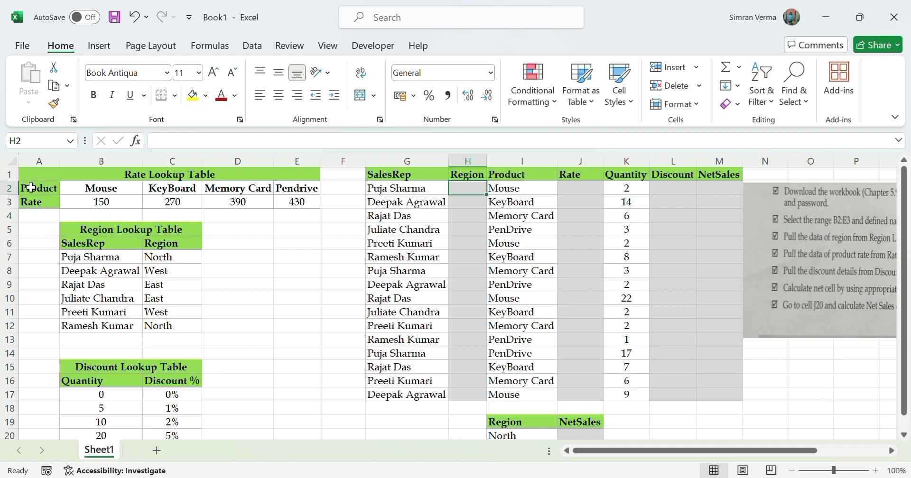
pyautogui.press('Down')
pyautogui.press('Down')
pyautogui.press('Down')
pyautogui.press('Down')
pyautogui.press('Down')
pyautogui.press('Down')
pyautogui.press('Down')
pyautogui.press('Down')
pyautogui.press('Up')
pyautogui.press('Up')
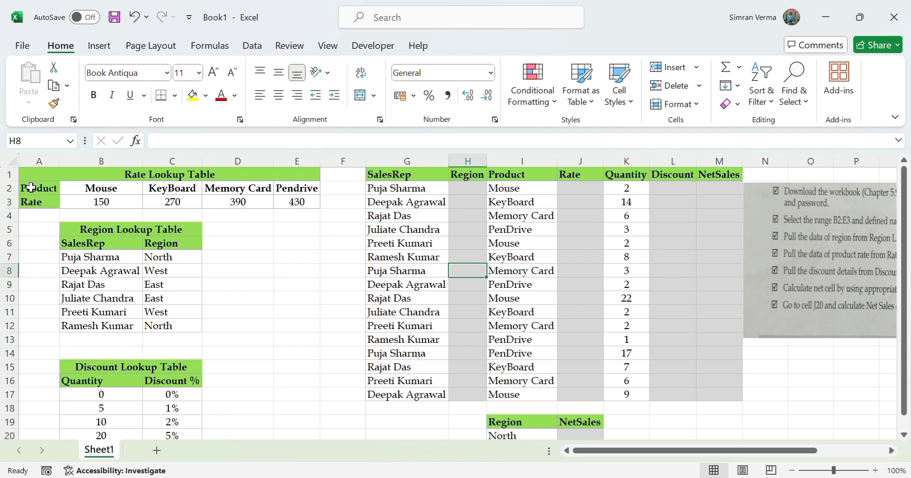
pyautogui.press('Left')
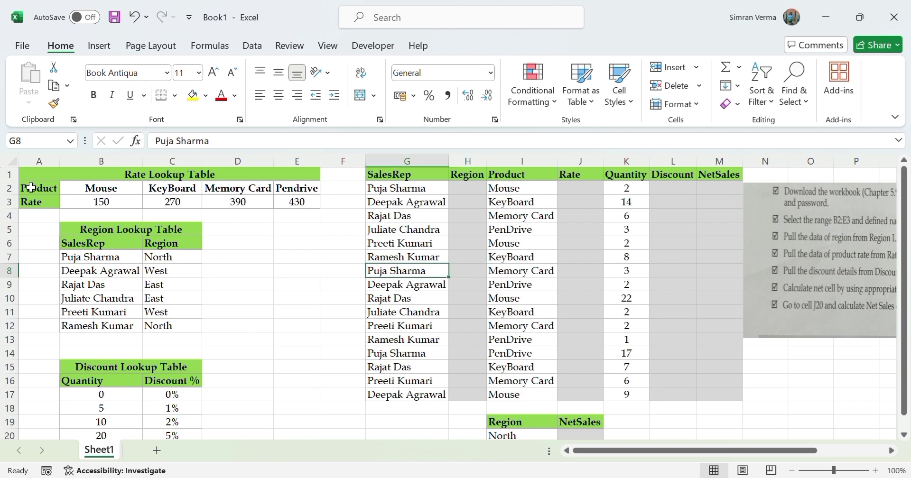
pyautogui.press('Up')
pyautogui.press('Up')
pyautogui.press('Up')
pyautogui.press('Up')
pyautogui.press('Up')
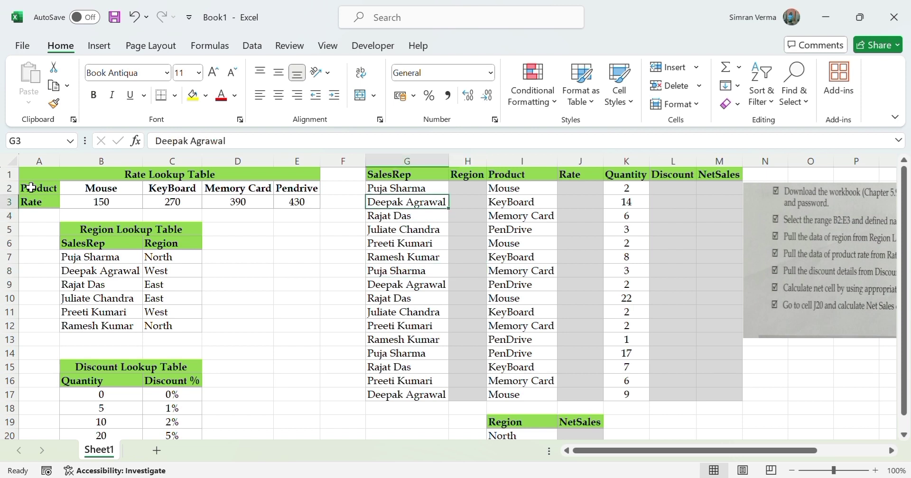
pyautogui.press('Up')
pyautogui.press('Up')
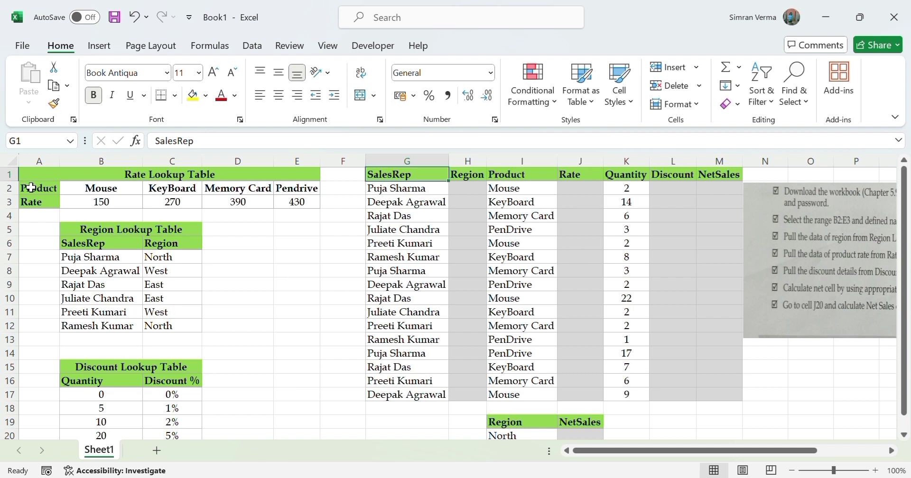
# Start a VLOOKUP formula in H2 under Region, using the sales rep in G2 as the lookup value.
pyautogui.press('Right')
pyautogui.press('Down')
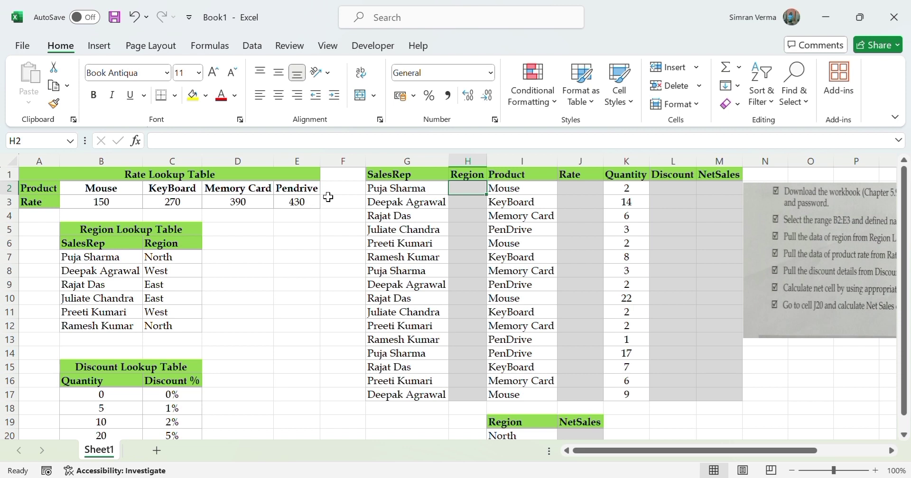
pyautogui.write('=')
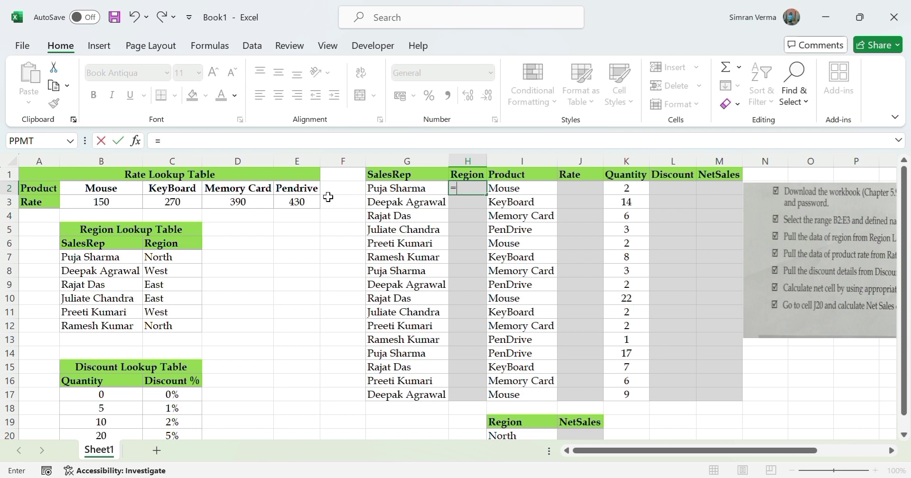
pyautogui.write('vlool')
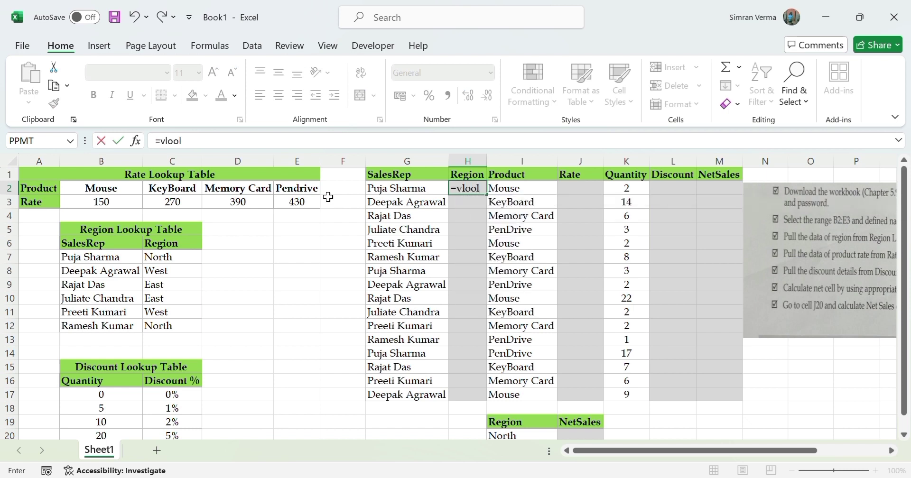
pyautogui.press('BackSpace')
pyautogui.write('k')
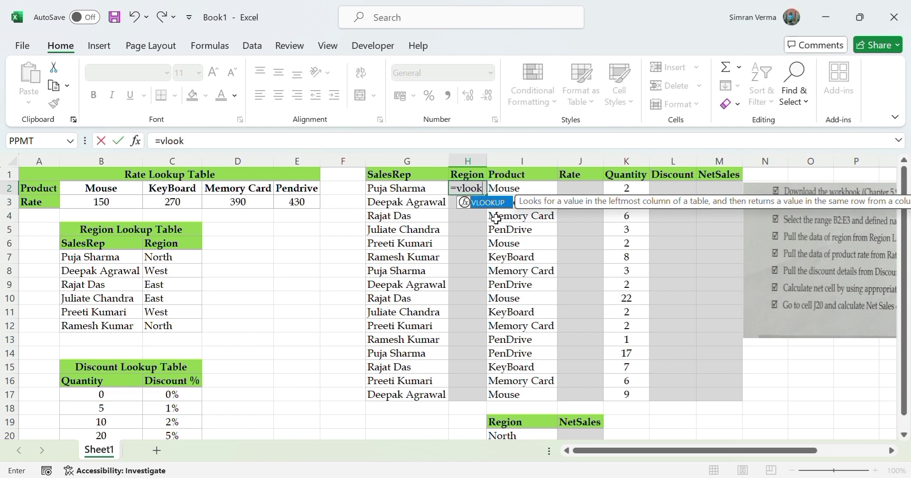
pyautogui.press('Tab')
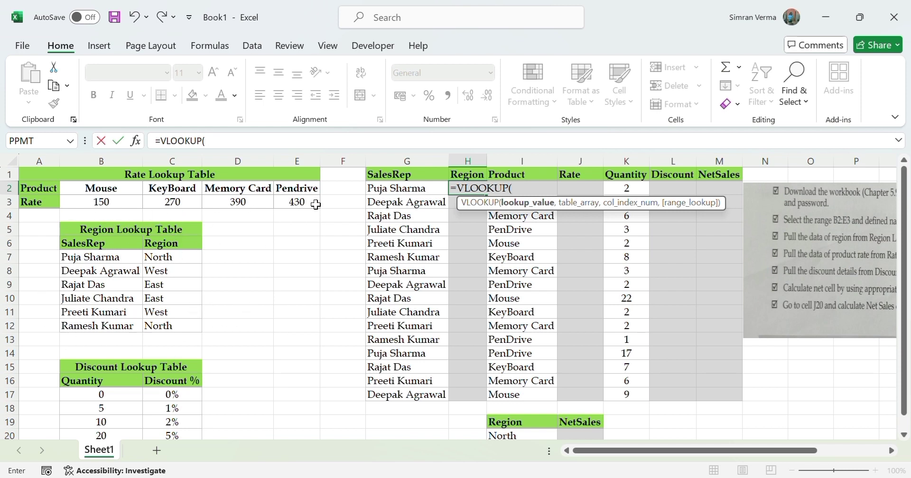
pyautogui.click(414, 189)
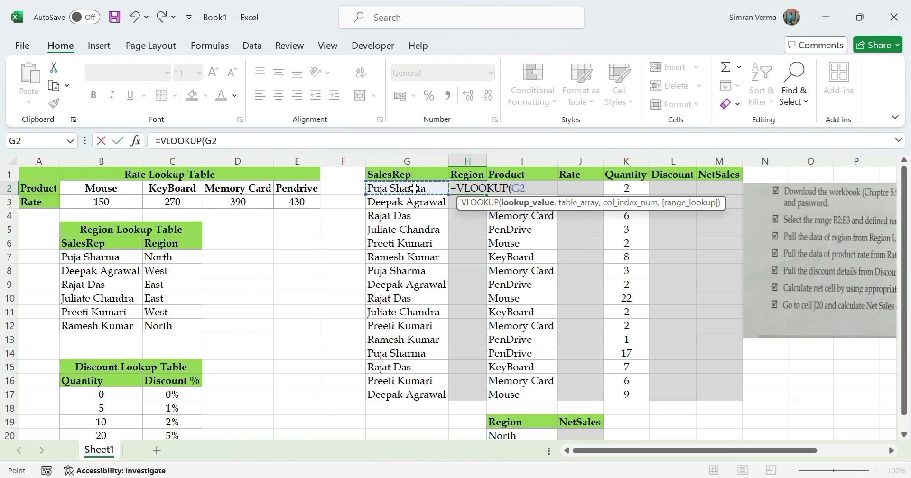
pyautogui.write(',')
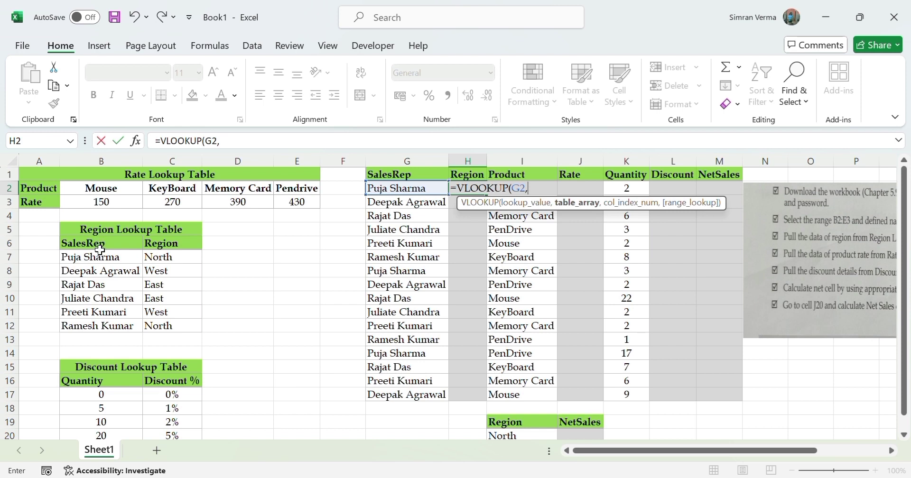
# Complete the H2 VLOOKUP with table array B7:C12, column index 2 and FALSE for an exact match.
pyautogui.moveTo(103, 257); pyautogui.dragTo(174, 327)
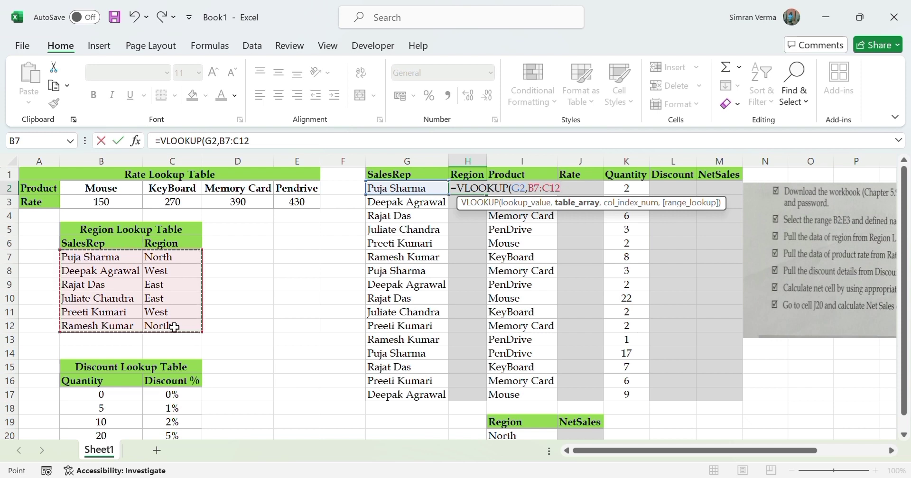
pyautogui.write(',')
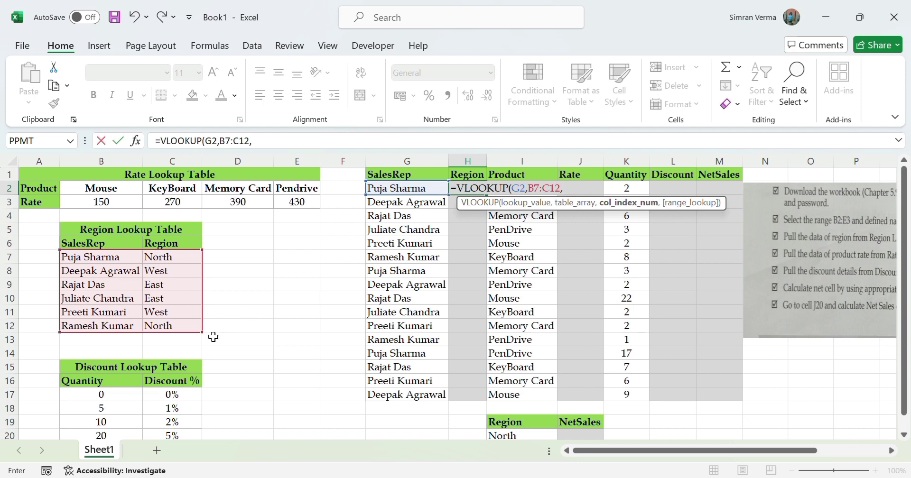
pyautogui.write('2,')
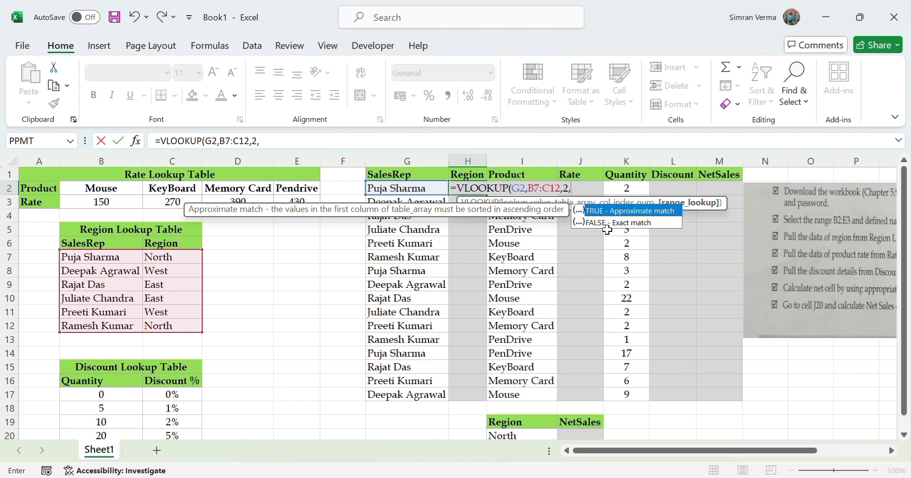
pyautogui.click(623, 223)
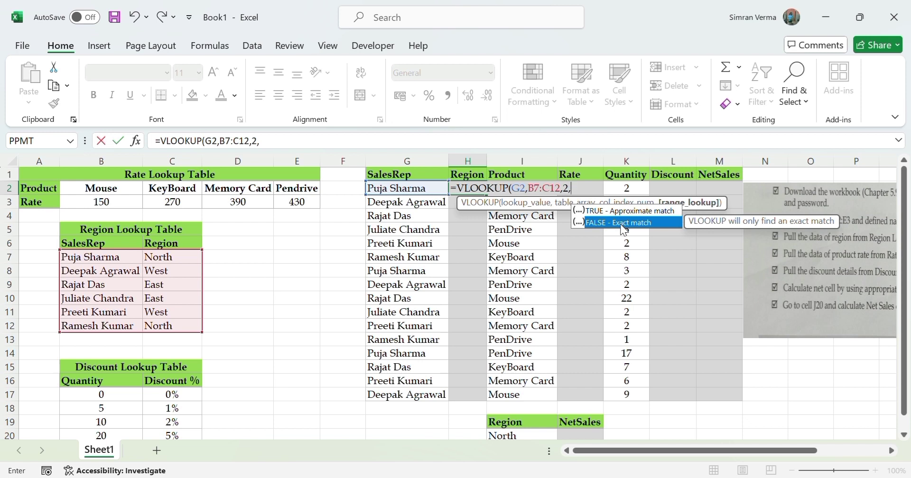
pyautogui.doubleClick(621, 223)
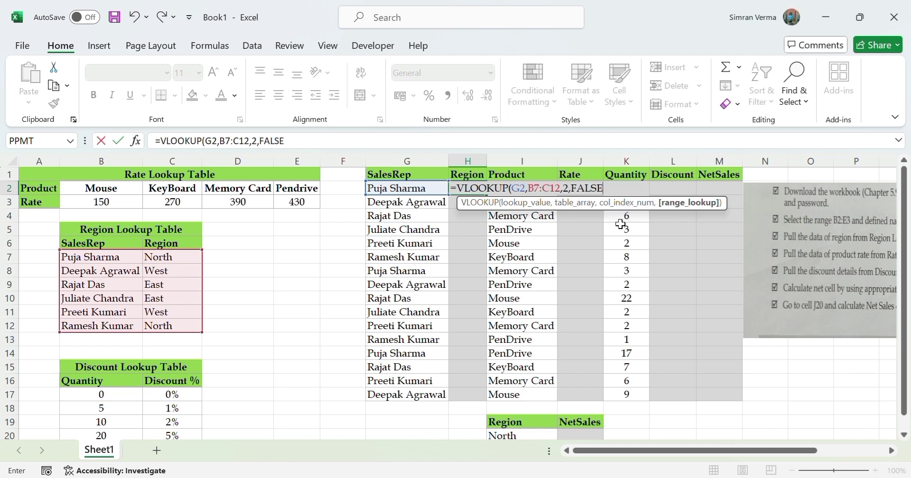
pyautogui.write(')')
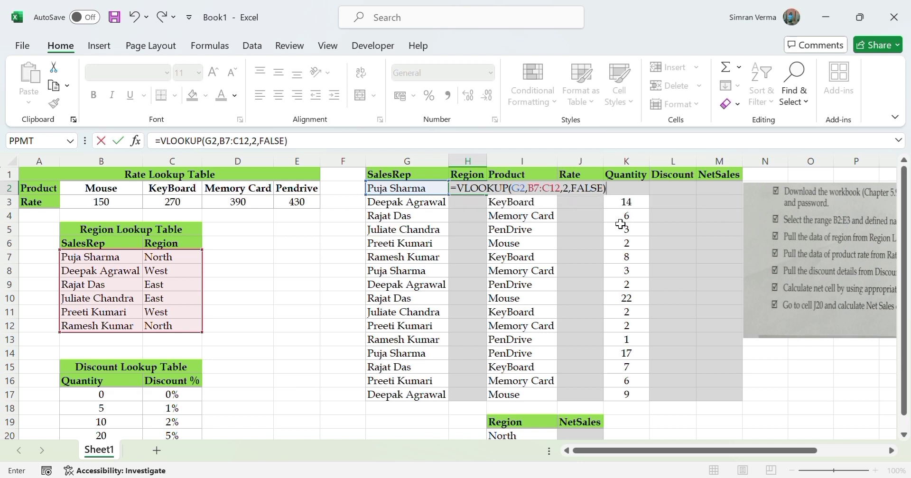
pyautogui.press('Return')
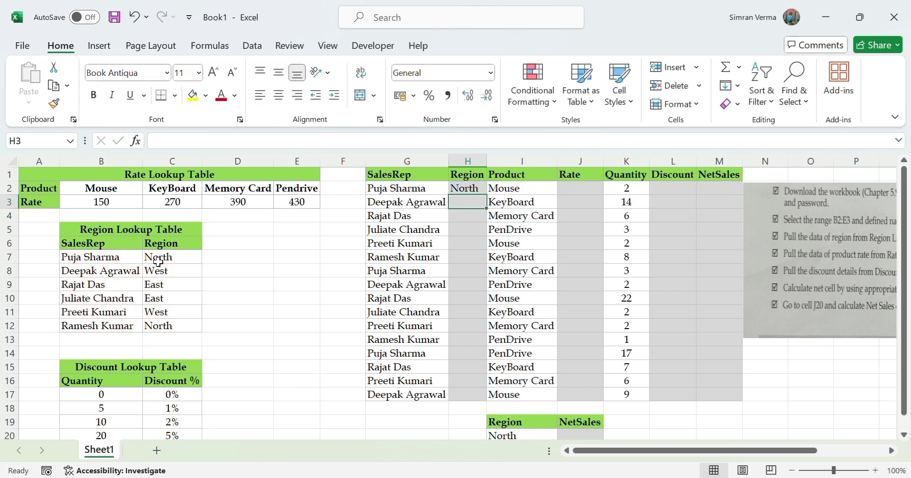
# Try to fill the H2 formula with its relative table range down the Region column, and undo the fill.
pyautogui.click(463, 186)
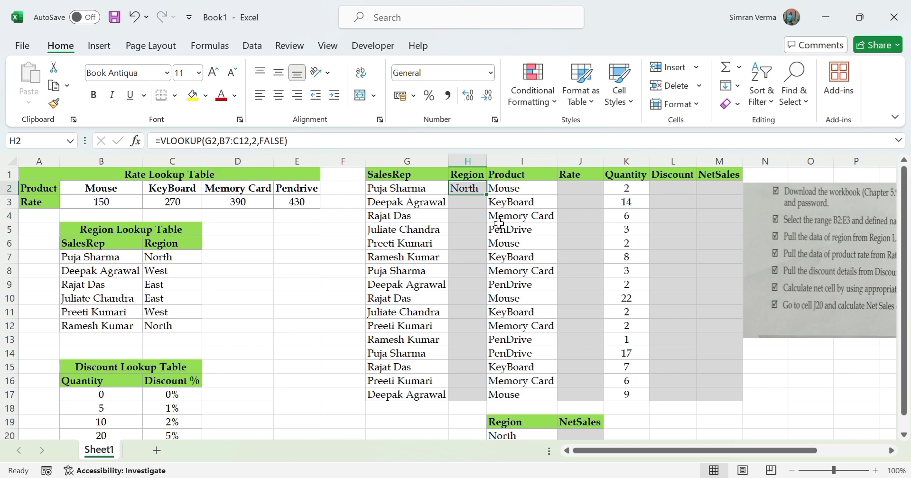
pyautogui.doubleClick(487, 196)
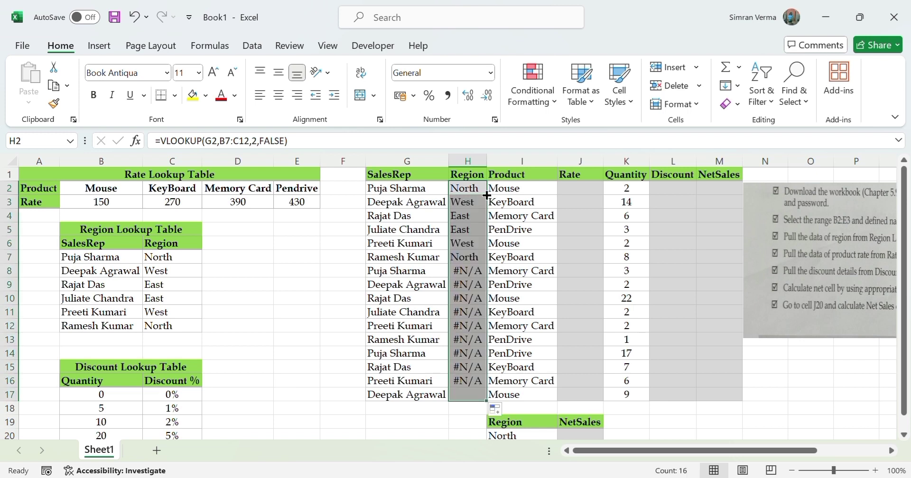
pyautogui.click(439, 421)
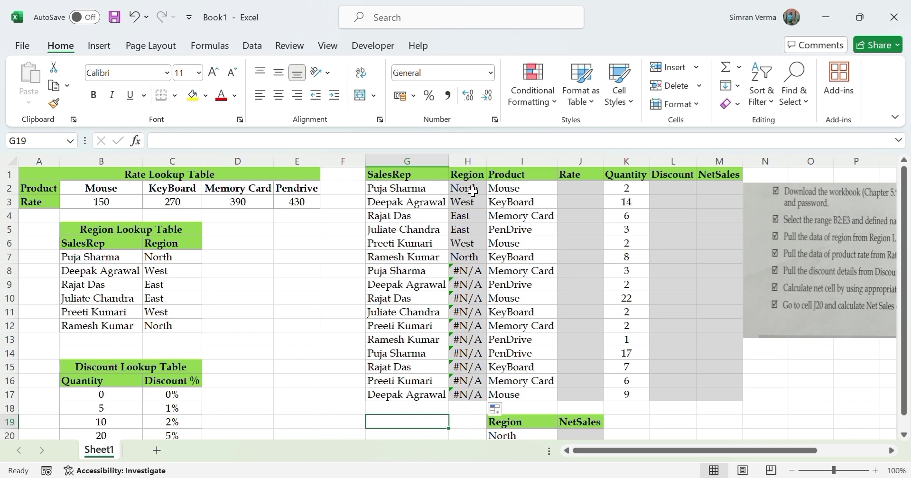
pyautogui.hotkey('ctrl', 'z')
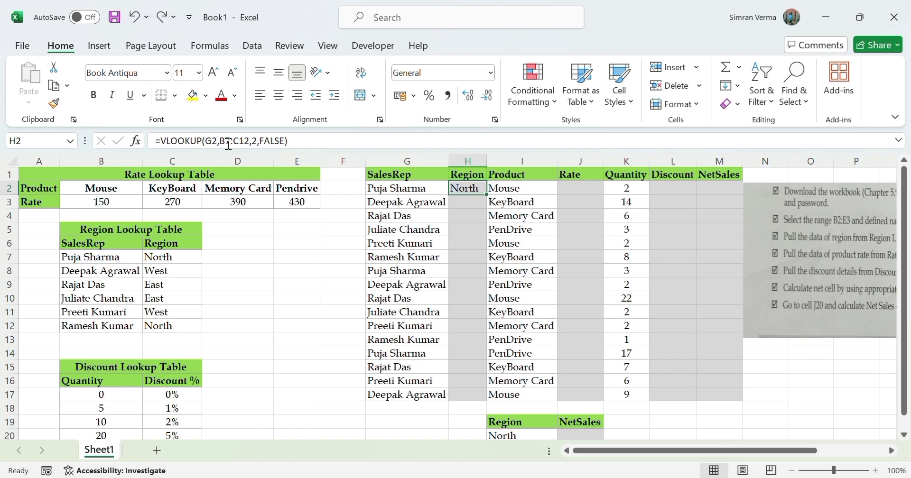
# Make the table array in the H2 formula absolute as $B$7:$C$12.
pyautogui.moveTo(220, 141); pyautogui.dragTo(249, 148)
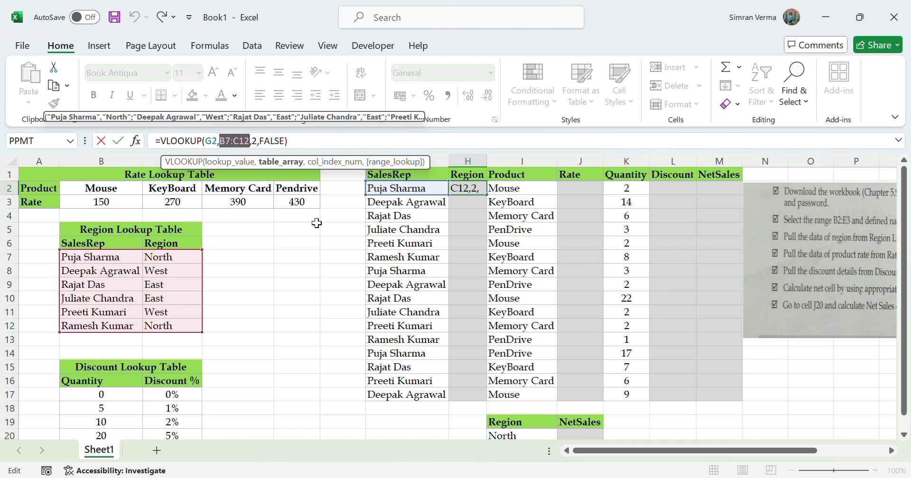
pyautogui.press('F4')
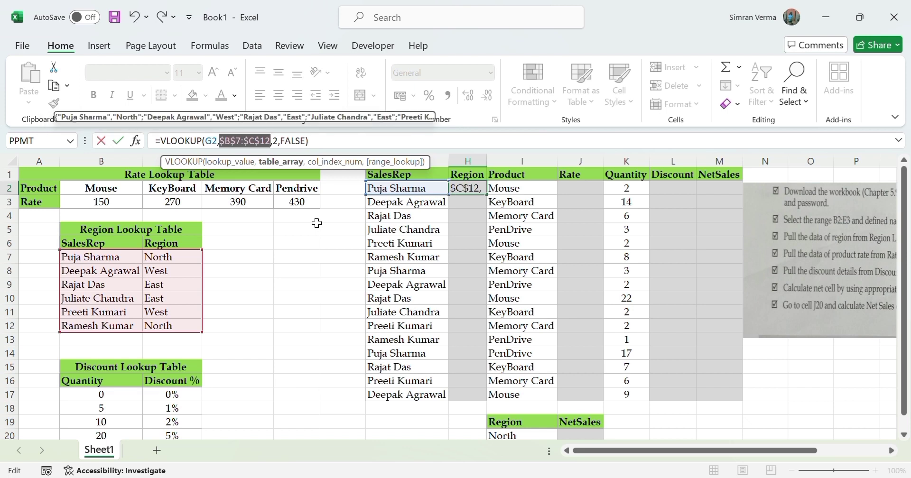
pyautogui.press('Return')
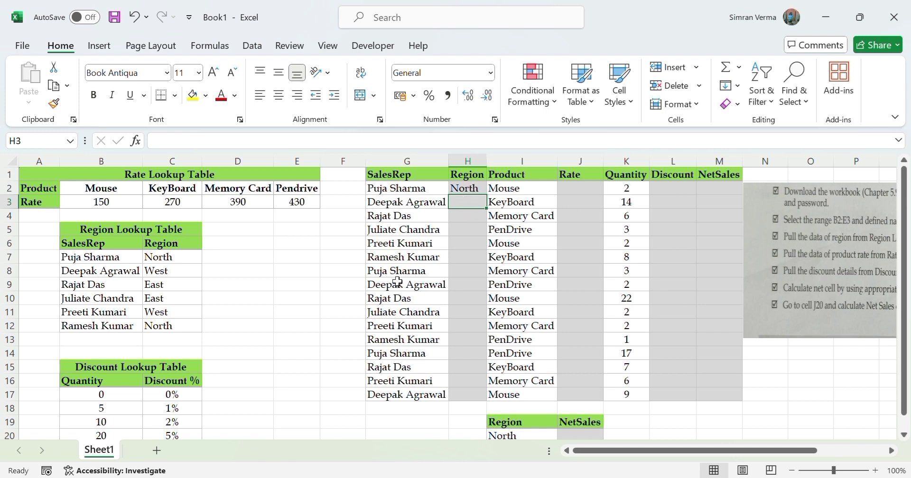
# Fill the corrected VLOOKUP formula from H2 down the Region column through H17.
pyautogui.click(476, 189)
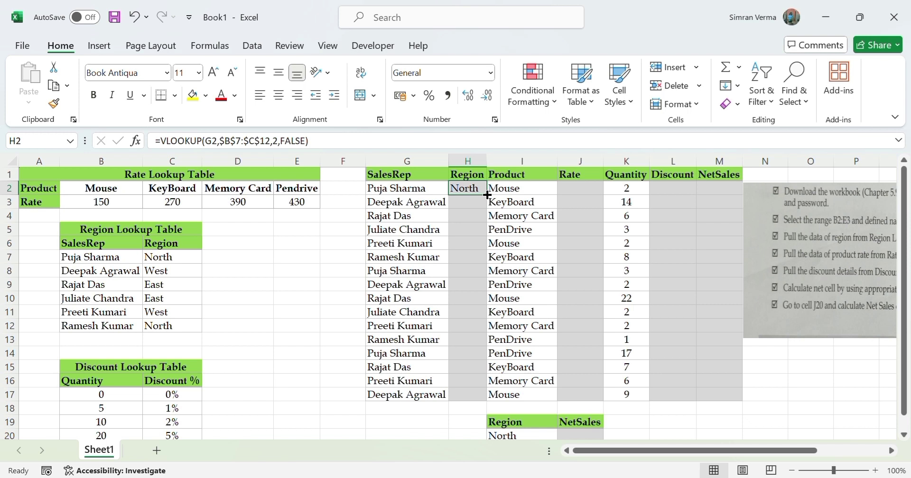
pyautogui.doubleClick(487, 195)
pyautogui.click(309, 292)
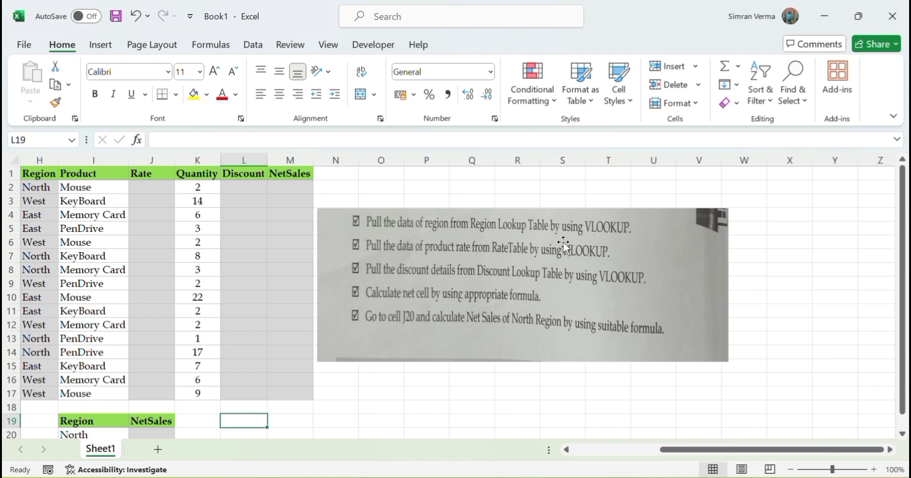
# Review the exercise instructions for the rate lookup and the product row of the Rate Lookup Table.
pyautogui.moveTo(681, 451); pyautogui.dragTo(666, 454)
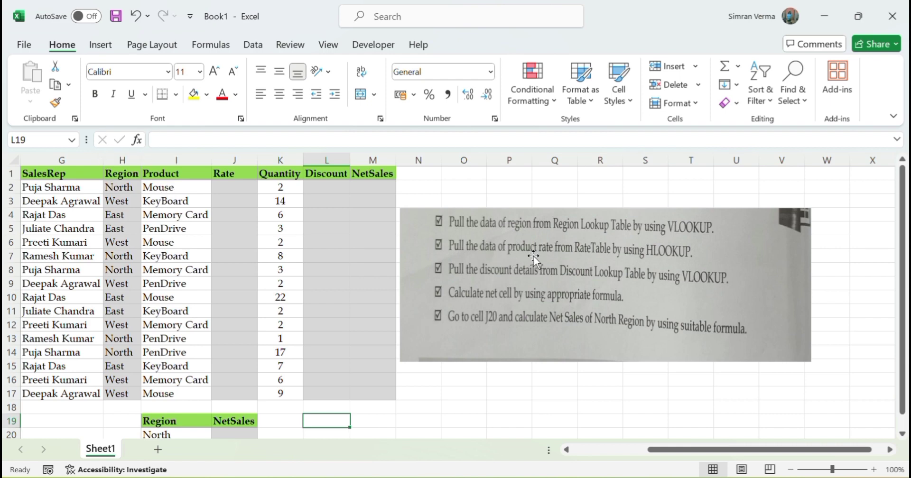
pyautogui.moveTo(753, 451); pyautogui.dragTo(730, 450)
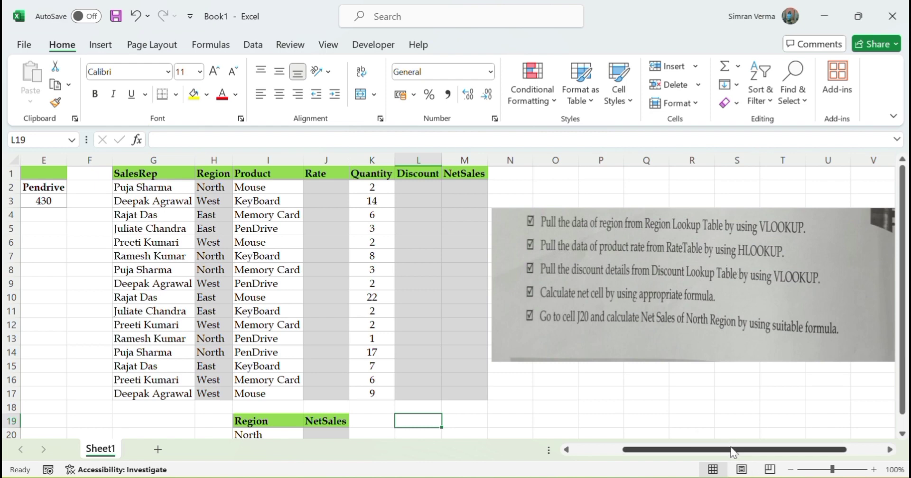
pyautogui.moveTo(733, 451); pyautogui.dragTo(669, 453)
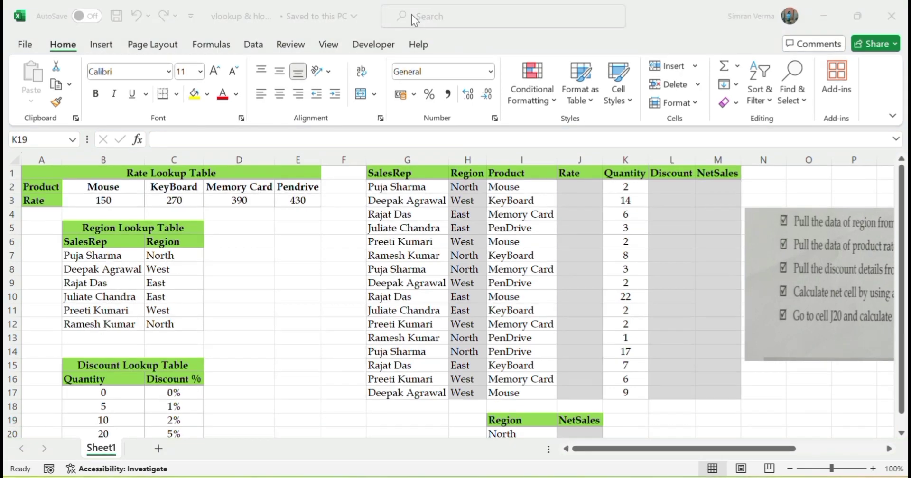
pyautogui.click(279, 231)
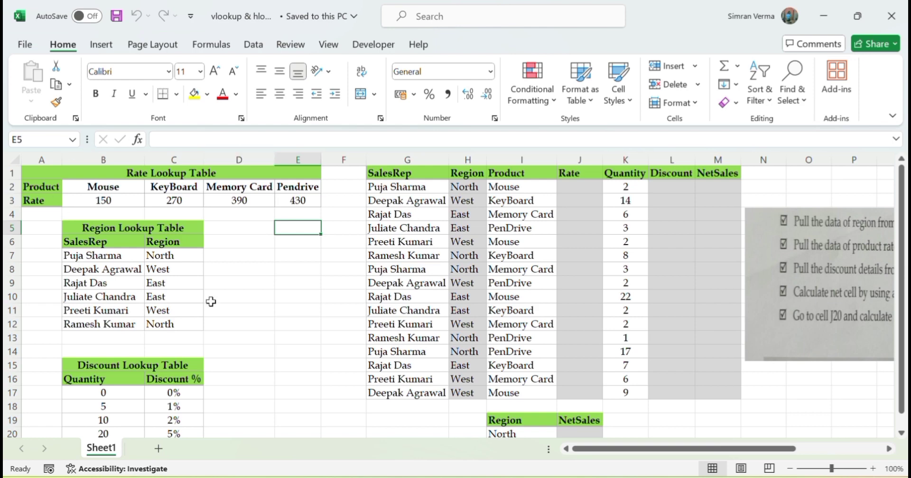
pyautogui.click(47, 190)
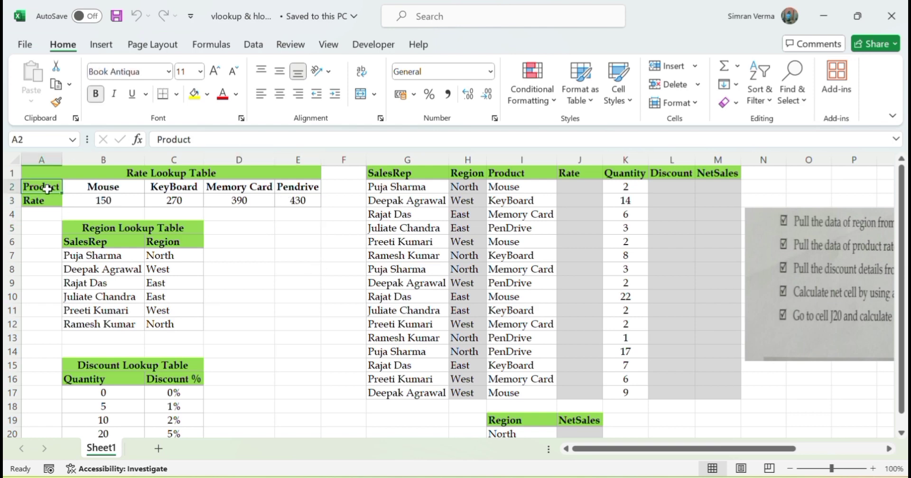
pyautogui.press('Right')
pyautogui.press('Right')
pyautogui.press('Right')
pyautogui.press('Right')
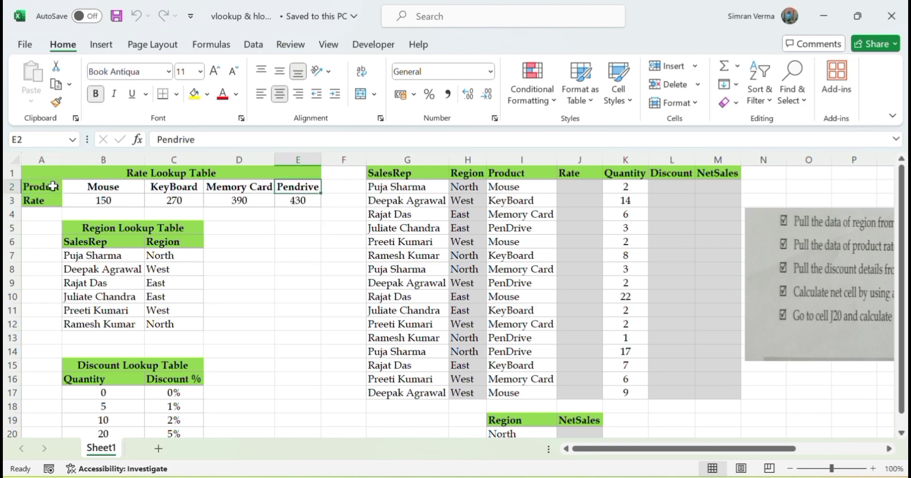
# Start an HLOOKUP formula in J2 with I2 as the lookup value and the absolute table array $B$2:$E$3.
pyautogui.click(585, 190)
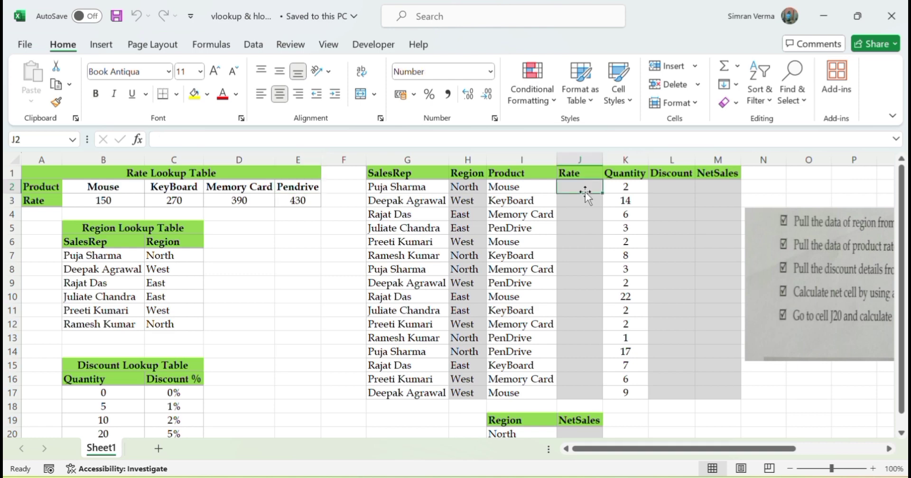
pyautogui.write('=hloo')
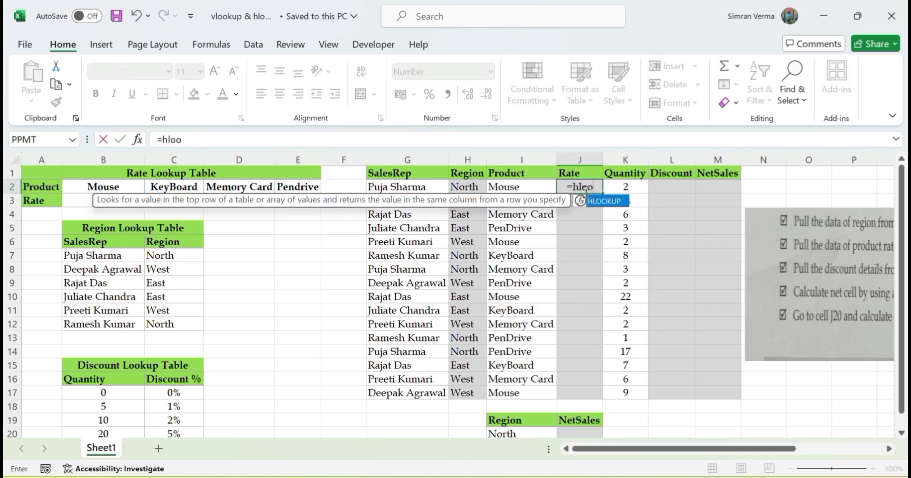
pyautogui.press('Tab')
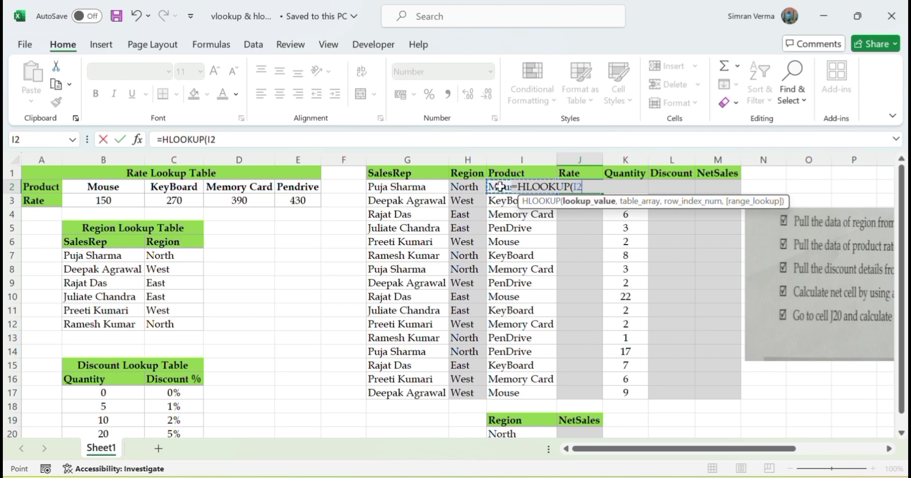
pyautogui.write(',')
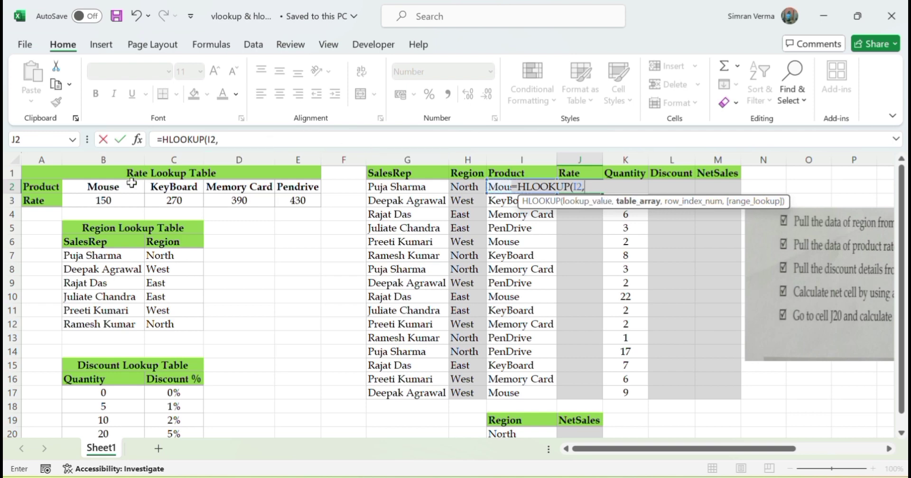
pyautogui.moveTo(114, 188); pyautogui.dragTo(286, 199)
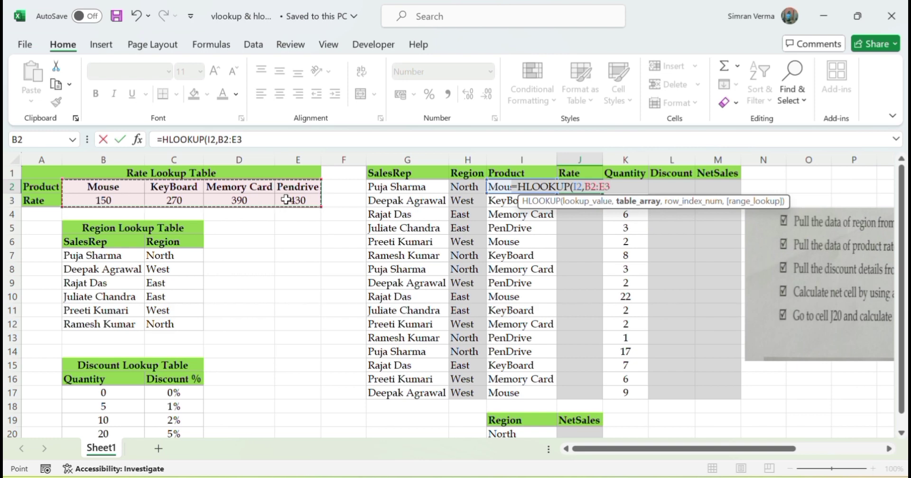
pyautogui.press('F4')
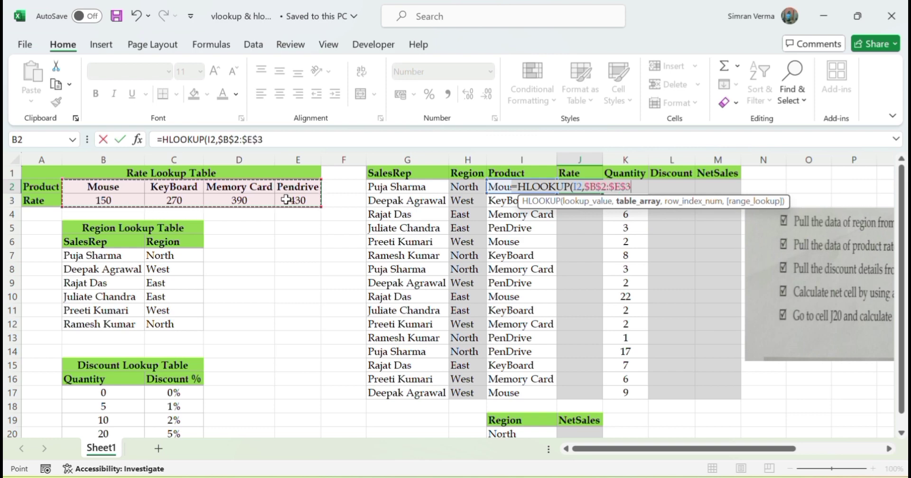
pyautogui.write(',')
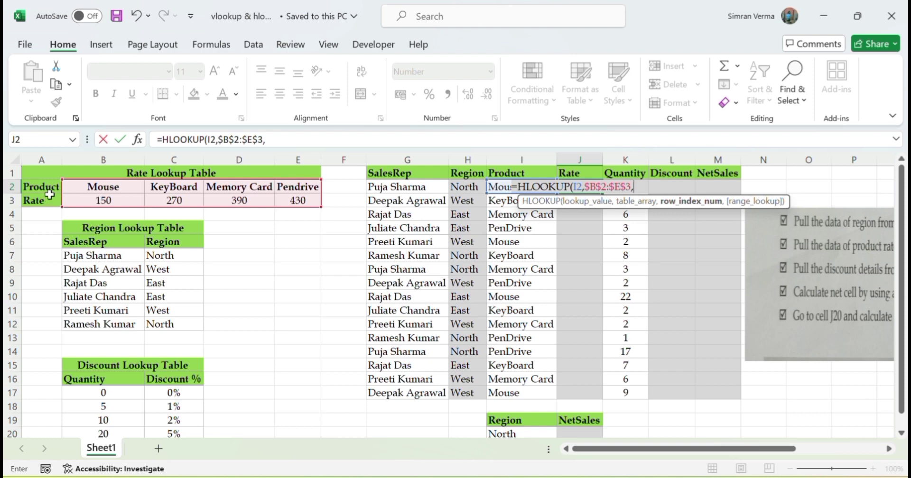
# Complete the J2 HLOOKUP with row index 2 and FALSE for an exact match.
pyautogui.write('2,')
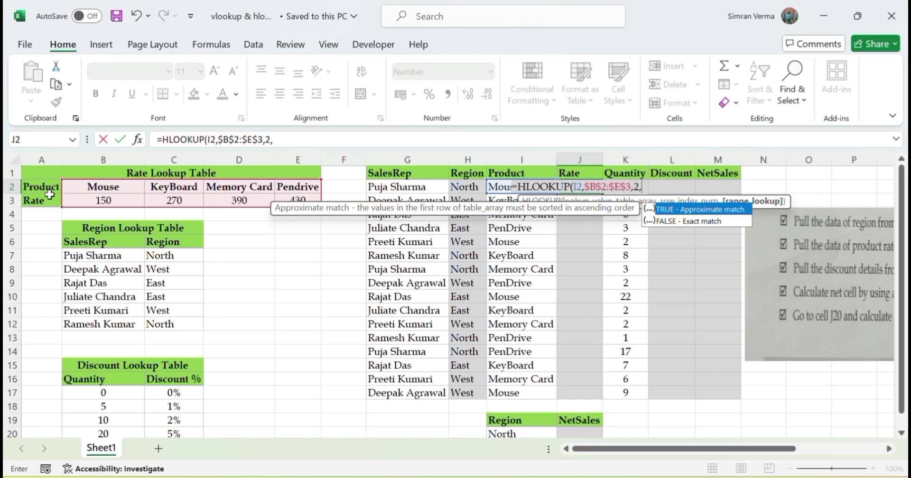
pyautogui.press('Down')
pyautogui.press('Tab')
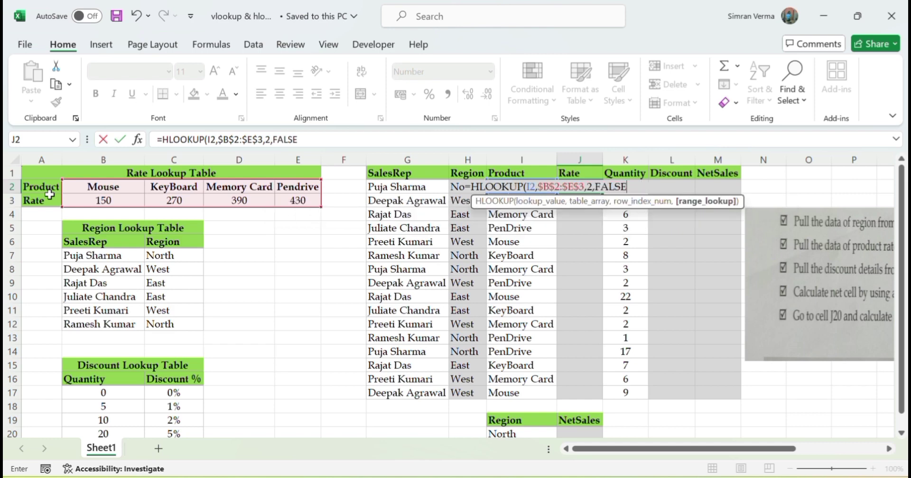
pyautogui.write(')')
pyautogui.press('Return')
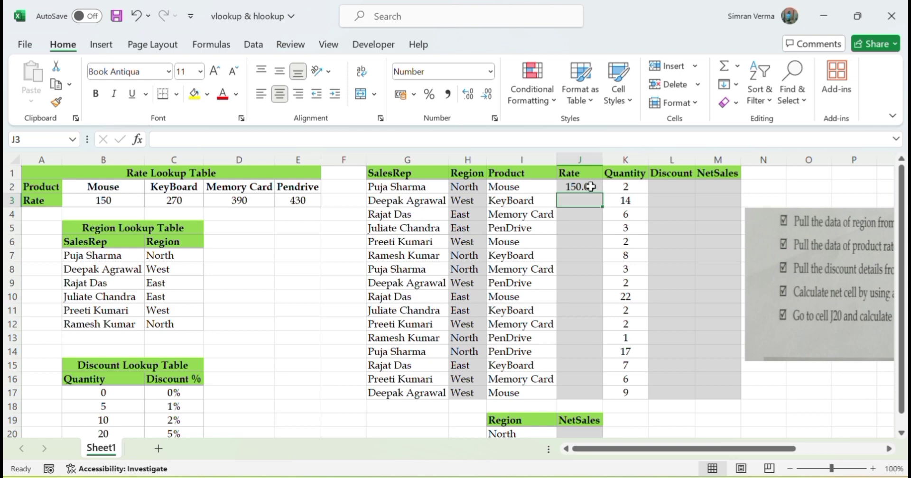
# Format the Rate cells J2:J17 as Currency.
pyautogui.moveTo(591, 190); pyautogui.dragTo(593, 393)
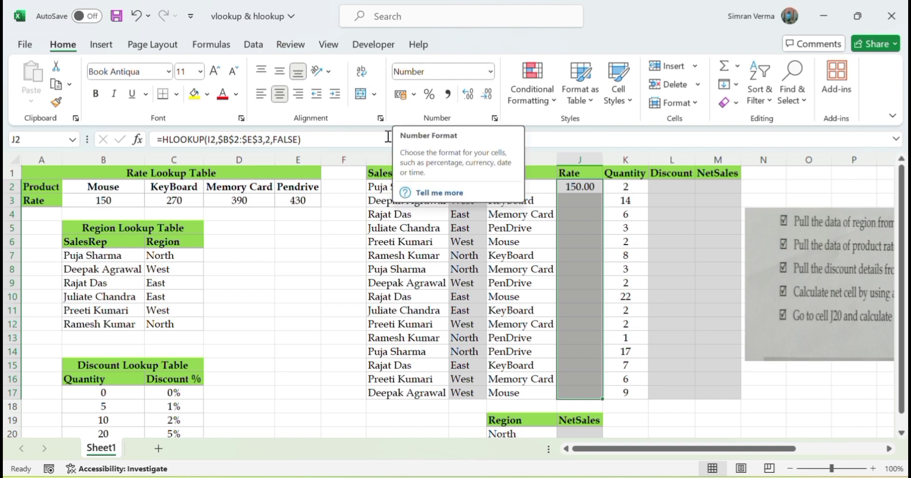
pyautogui.click(490, 72)
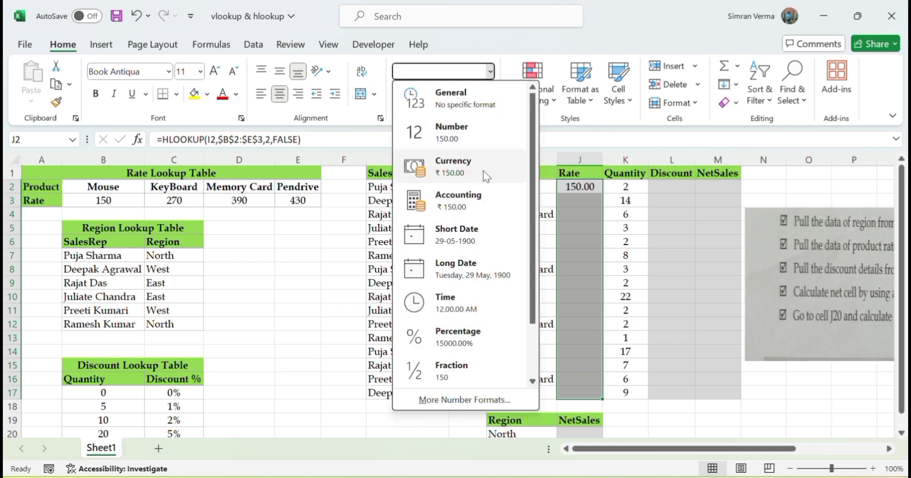
pyautogui.click(482, 173)
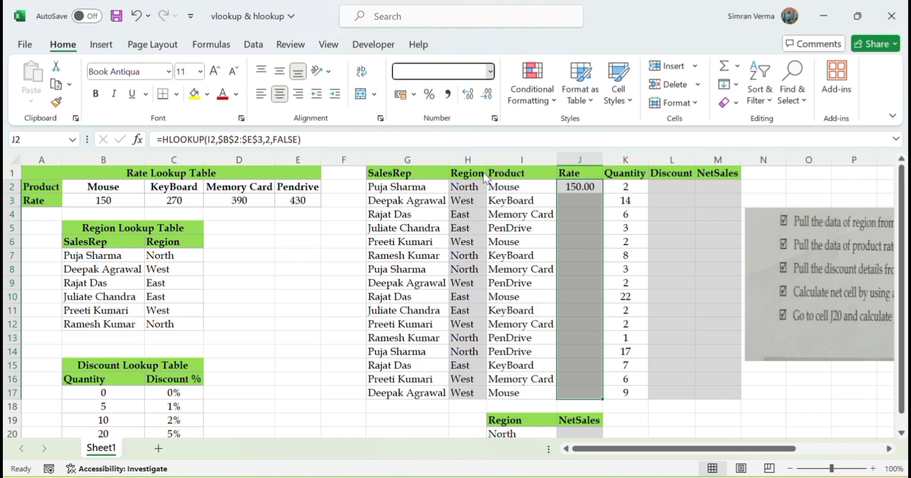
# Fill the HLOOKUP formula from J2 down the Rate column through J17.
pyautogui.click(583, 199)
pyautogui.click(597, 190)
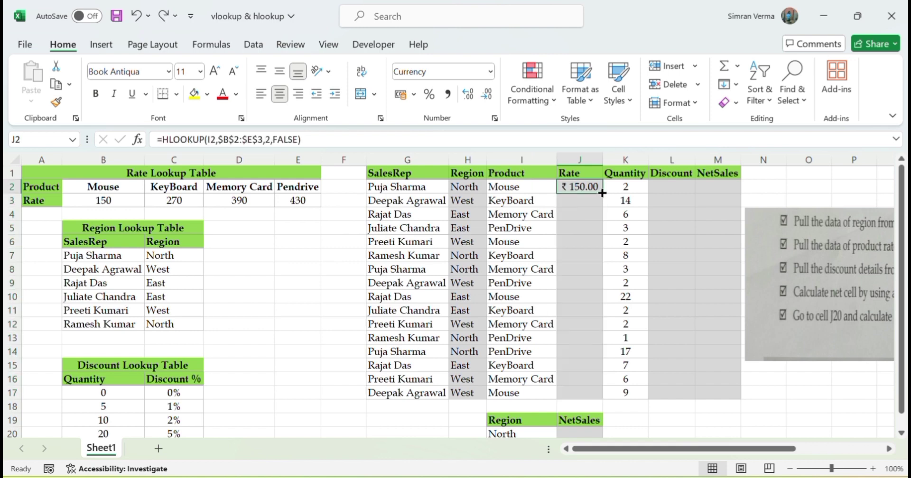
pyautogui.doubleClick(602, 192)
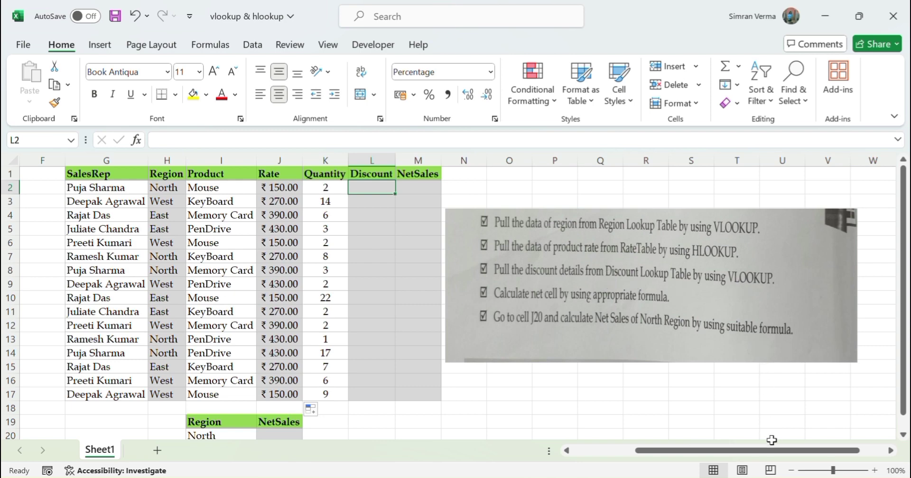
# Start a VLOOKUP formula in the Discount cell L2 with the quantity in K2 as the lookup value.
pyautogui.moveTo(771, 450); pyautogui.dragTo(690, 455)
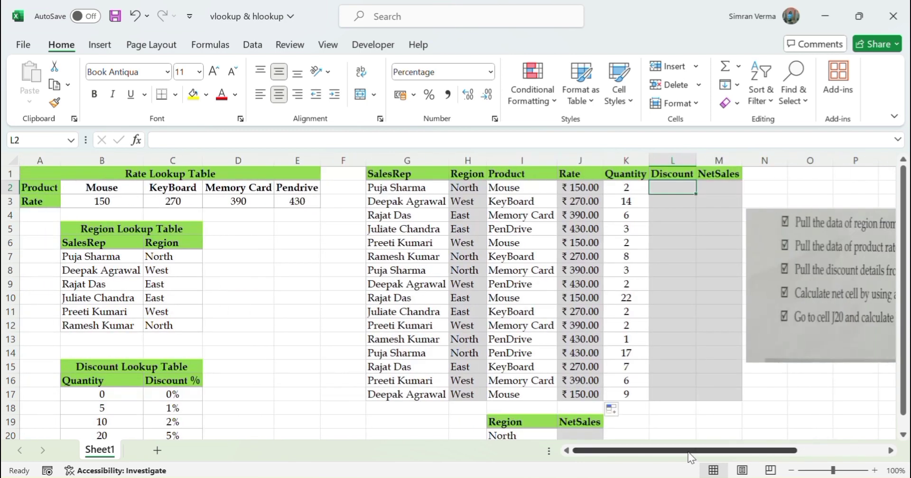
pyautogui.scroll(-1, 393, 427)
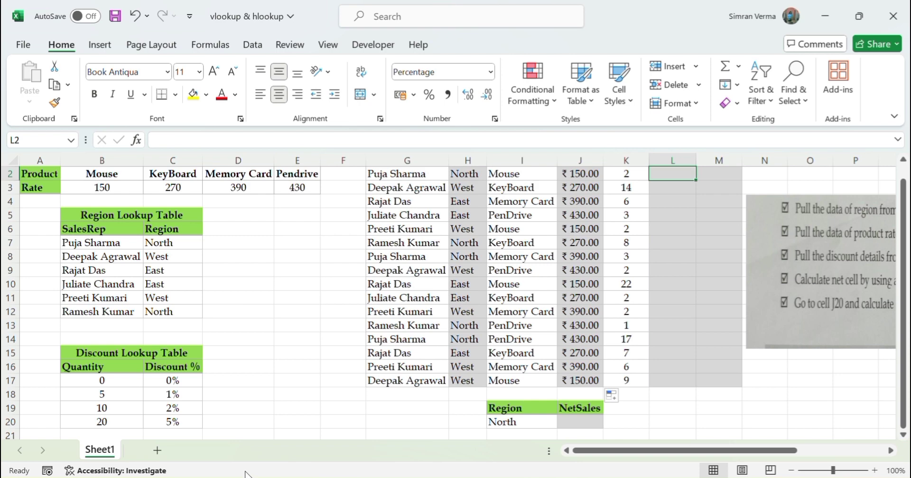
pyautogui.moveTo(904, 362); pyautogui.dragTo(904, 342)
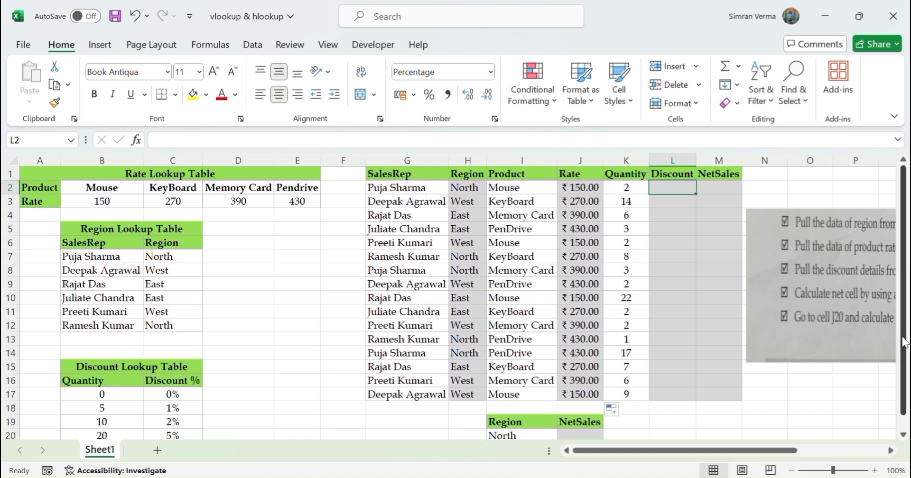
pyautogui.write('=vloo')
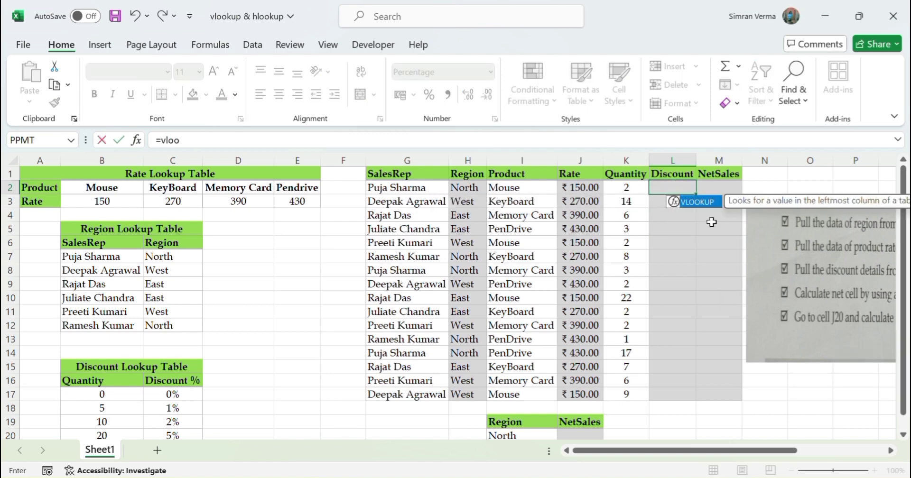
pyautogui.press('Tab')
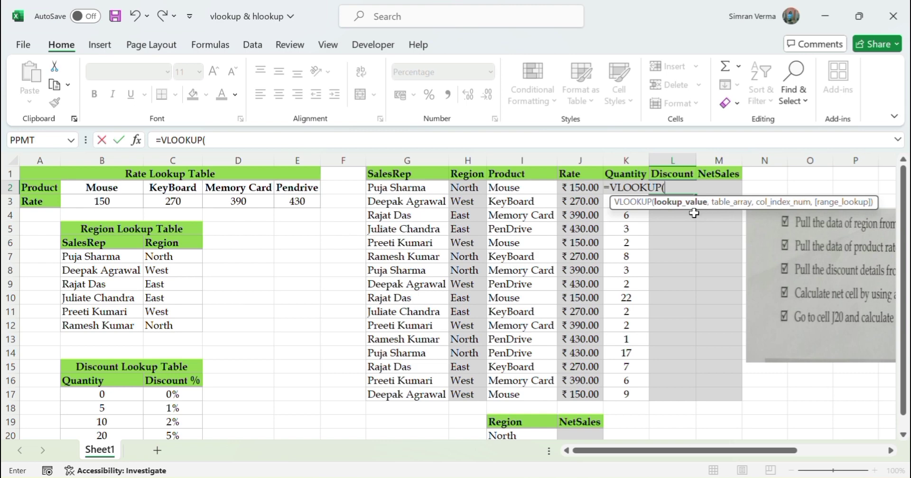
pyautogui.click(625, 188)
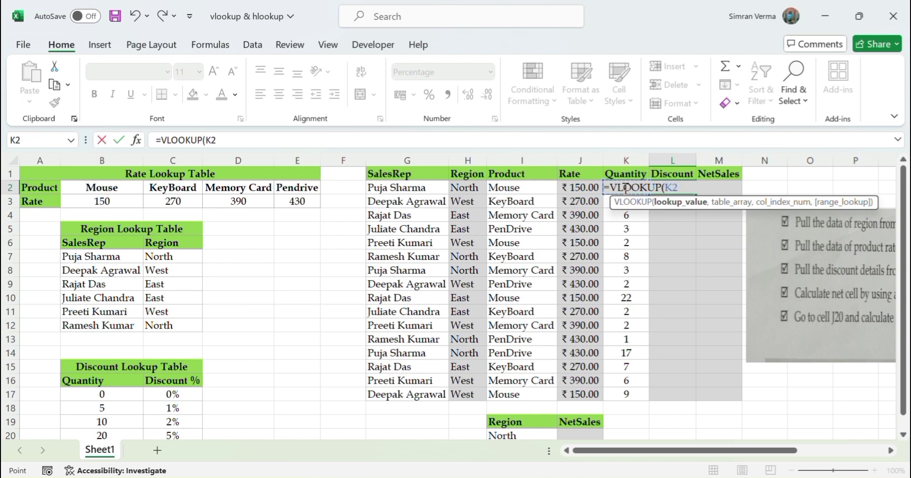
pyautogui.write(',')
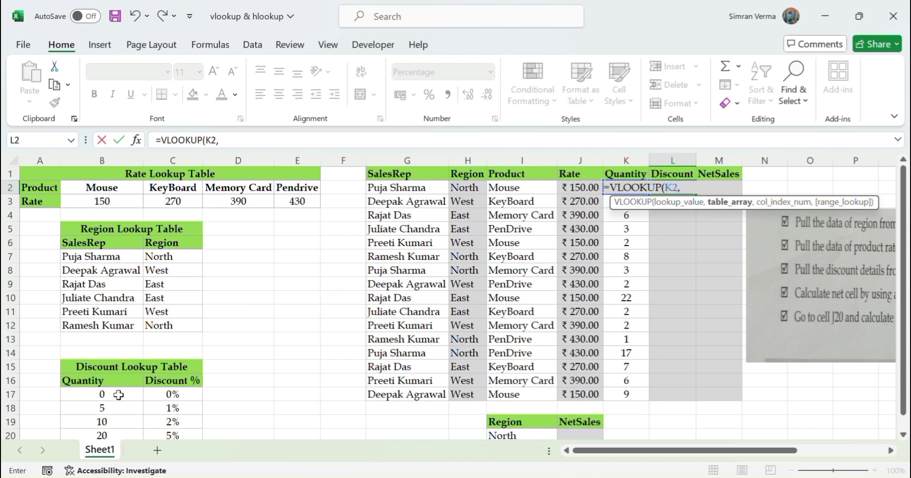
# Enter the L2 VLOOKUP with absolute table array $B$17:$C$20 and column index 2, leaving the range lookup argument empty.
pyautogui.moveTo(124, 395); pyautogui.dragTo(166, 411)
pyautogui.press('F4')
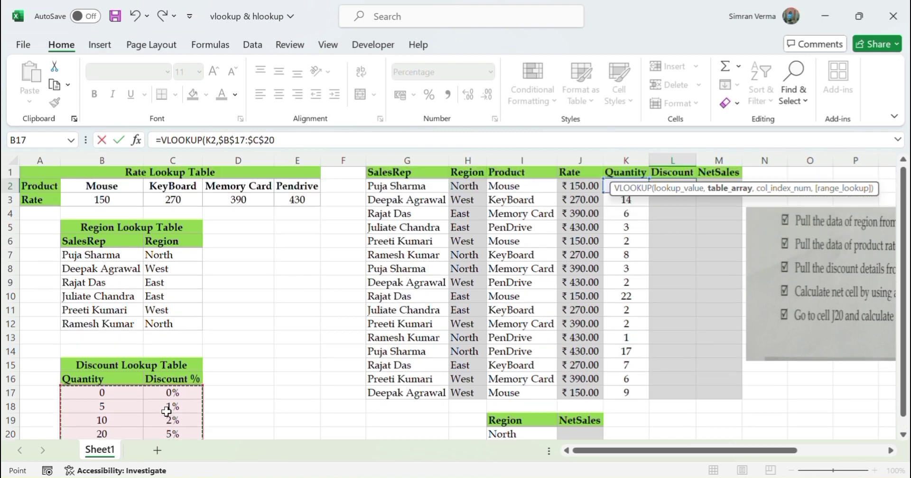
pyautogui.write(',')
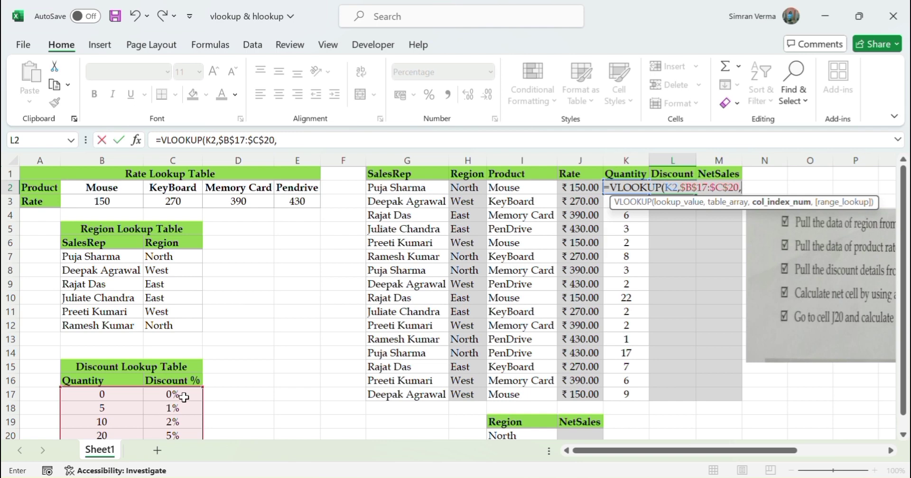
pyautogui.write('2,')
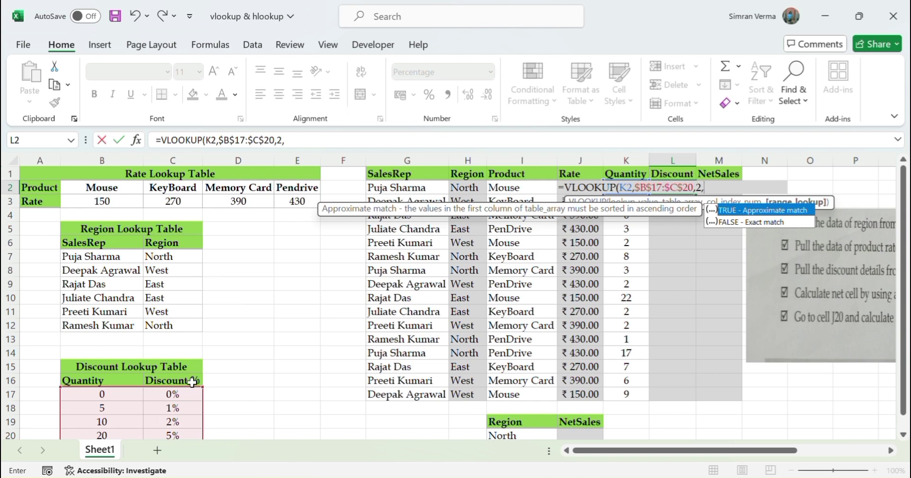
pyautogui.press('Return')
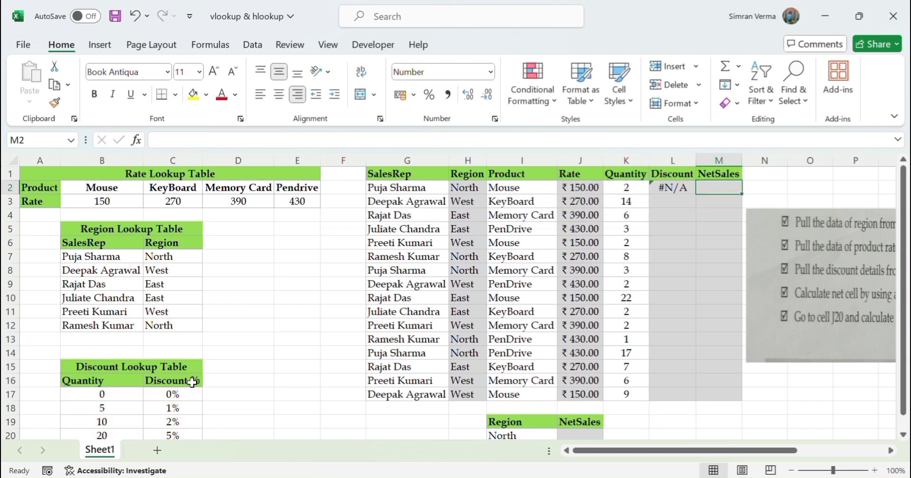
# Set the range lookup argument of the L2 VLOOKUP to TRUE and fill the formula down the Discount column through L17.
pyautogui.press('Left')
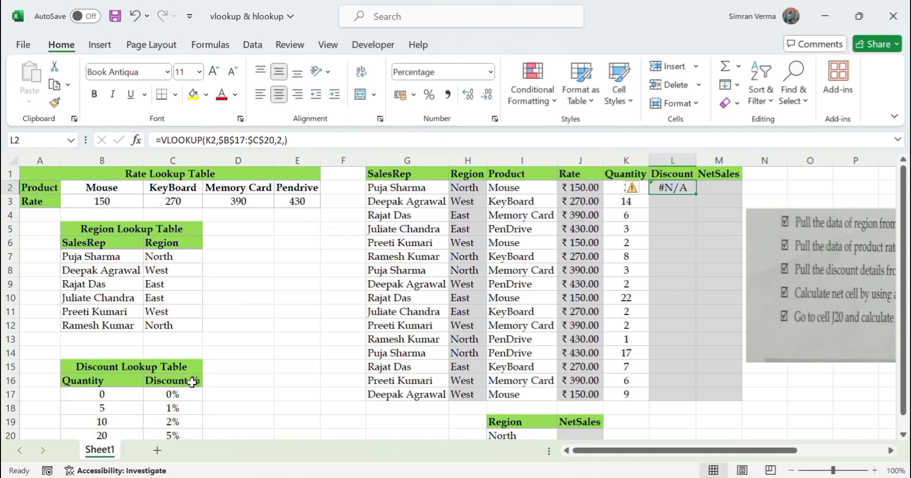
pyautogui.click(287, 139)
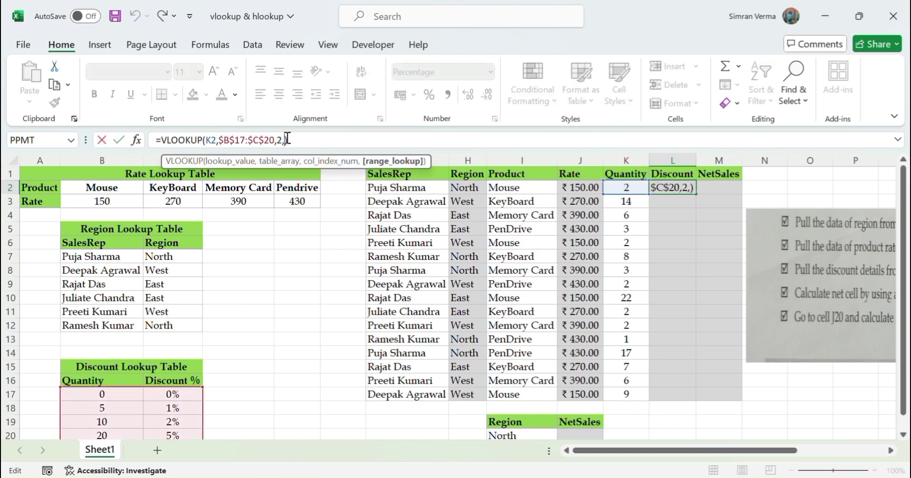
pyautogui.write('T')
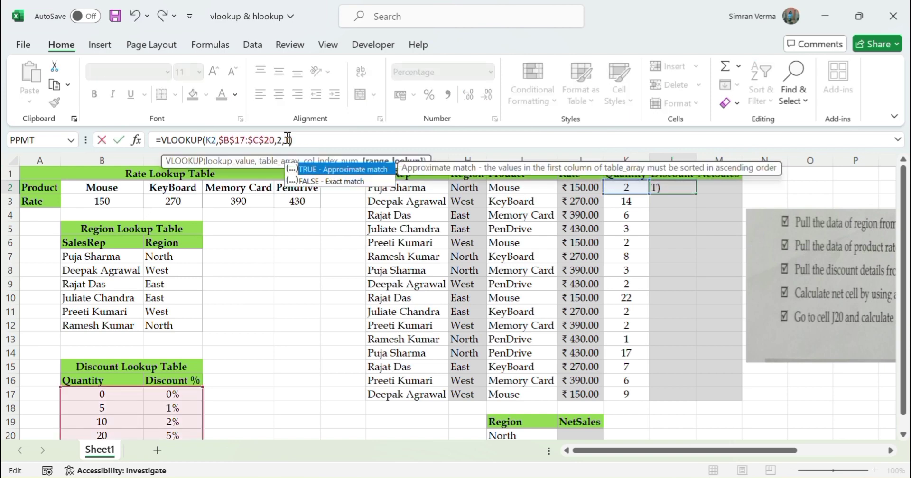
pyautogui.press('Tab')
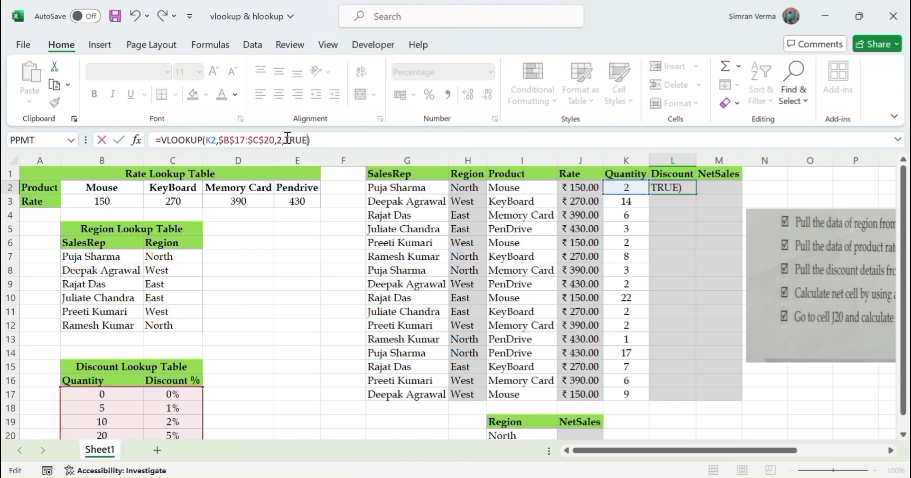
pyautogui.press('Return')
pyautogui.click(671, 188)
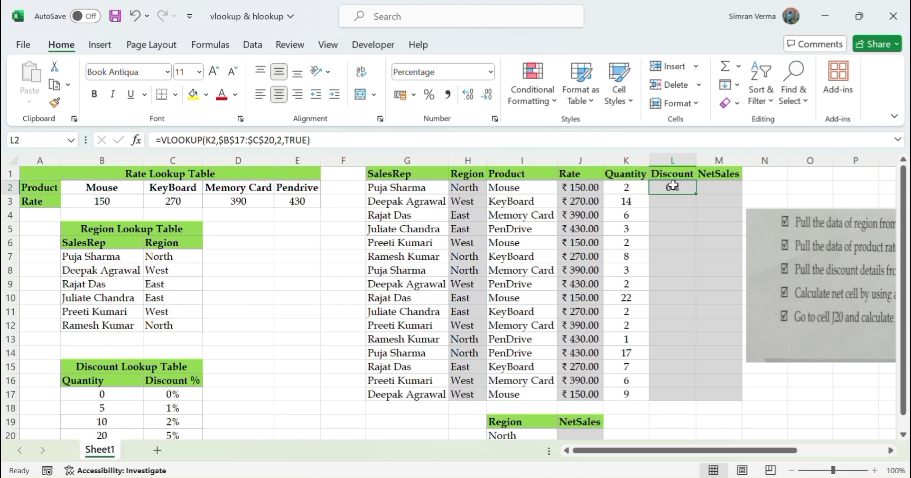
pyautogui.doubleClick(696, 193)
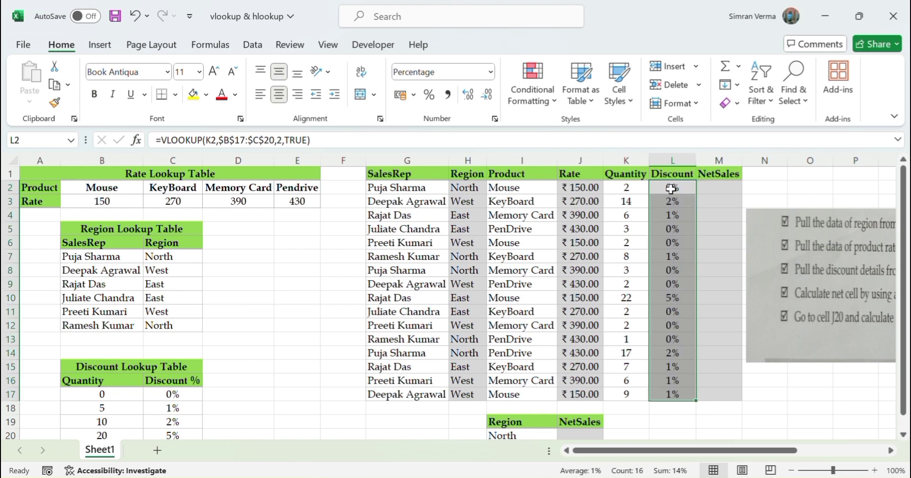
# Enter the formula =K2*J2-L2 in the NetSales cell M2.
pyautogui.click(713, 186)
pyautogui.hscroll(3, 650, 292)
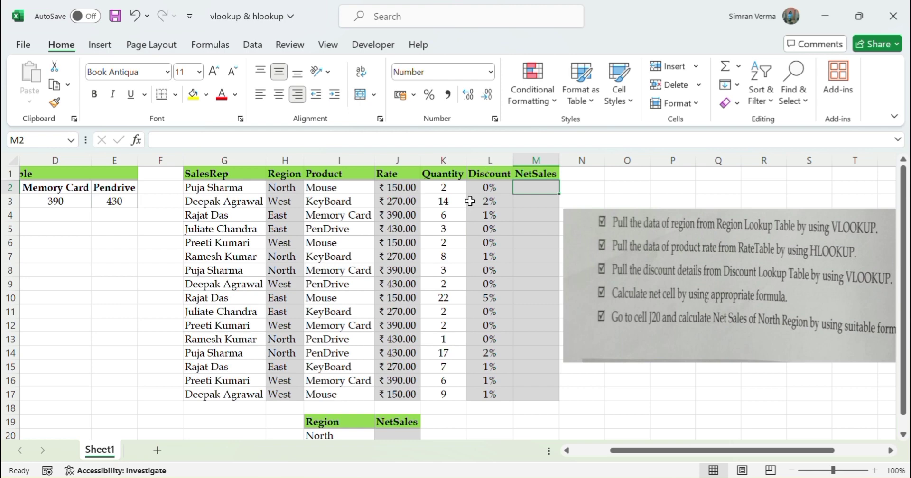
pyautogui.write('=')
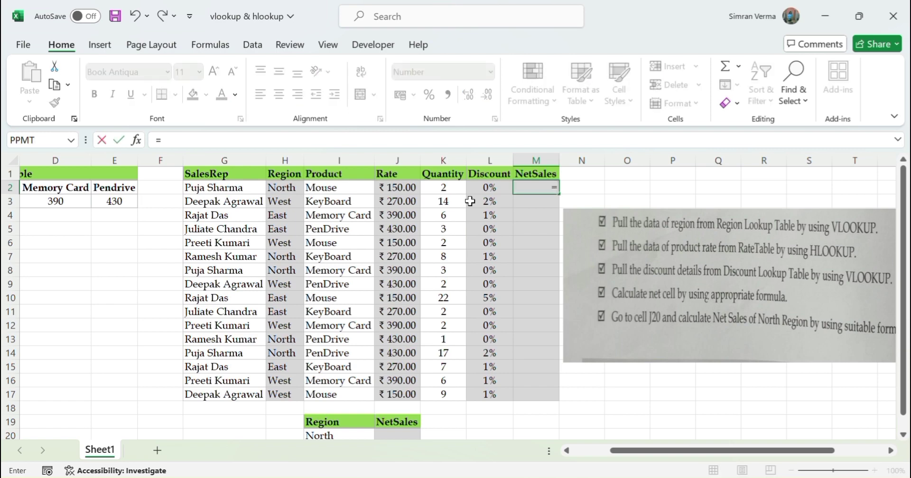
pyautogui.click(447, 188)
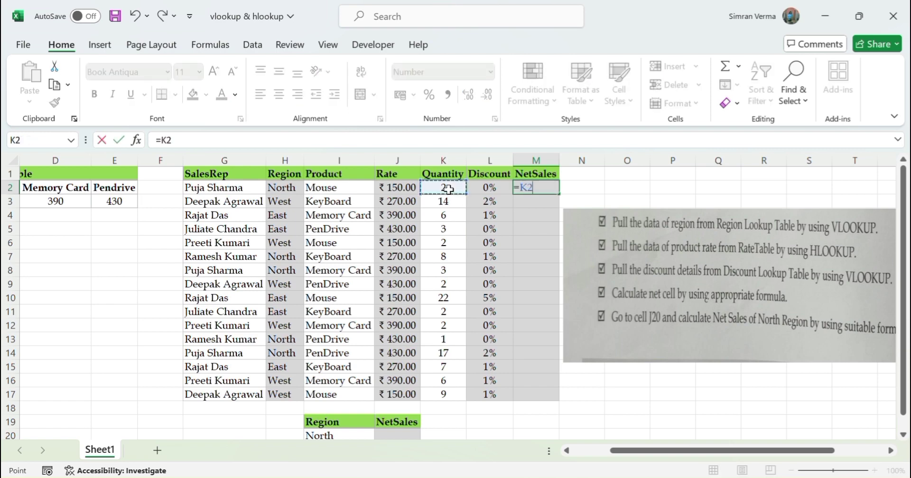
pyautogui.write('*')
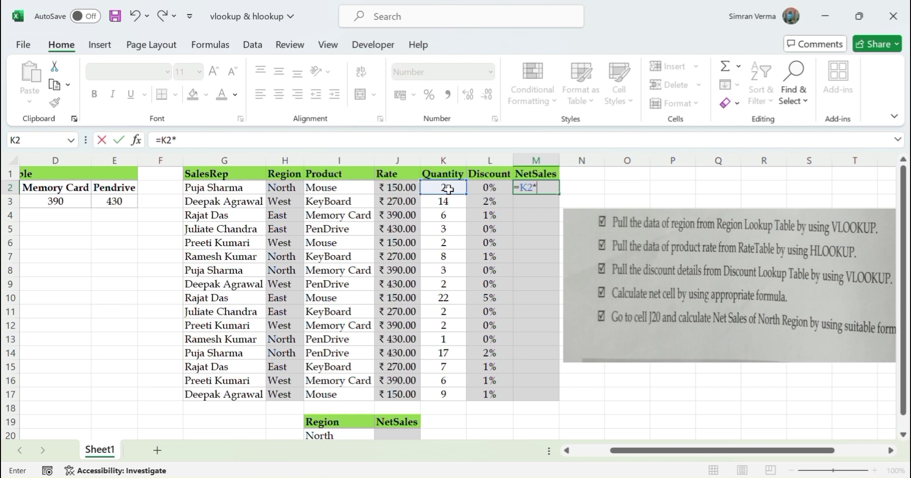
pyautogui.click(409, 190)
pyautogui.write('-')
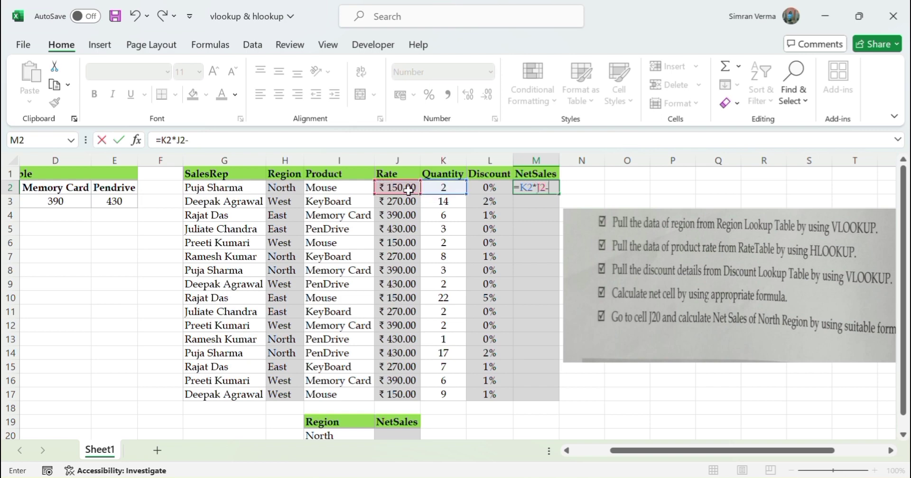
pyautogui.click(479, 187)
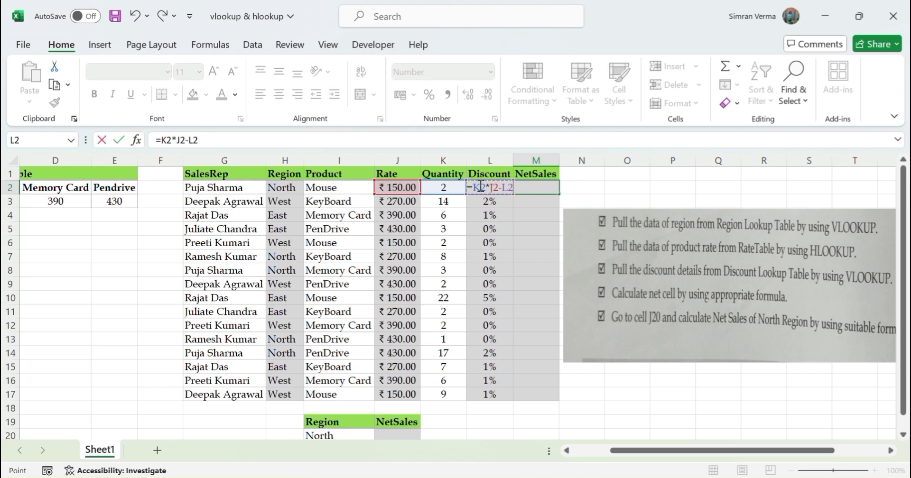
pyautogui.press('Return')
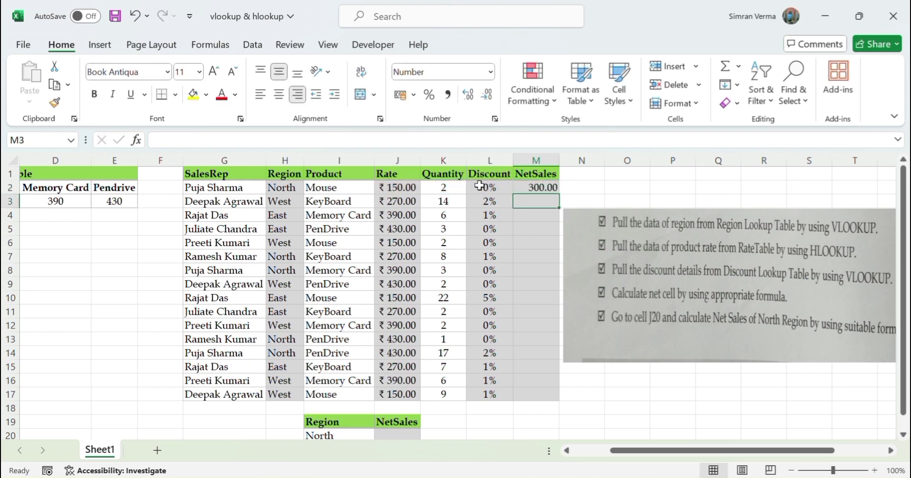
# Format the NetSales cells M2:M17 as Currency and fill the M2 formula down through M17.
pyautogui.click(552, 188)
pyautogui.moveTo(553, 189); pyautogui.dragTo(540, 392)
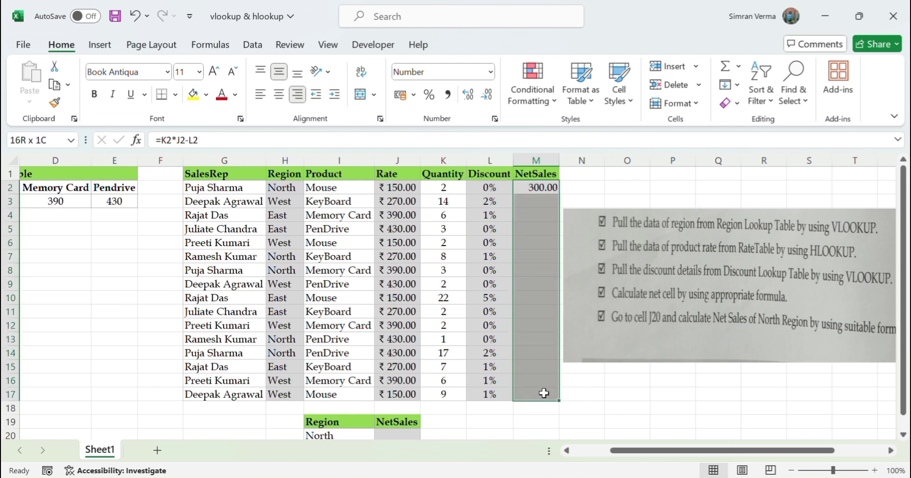
pyautogui.click(489, 72)
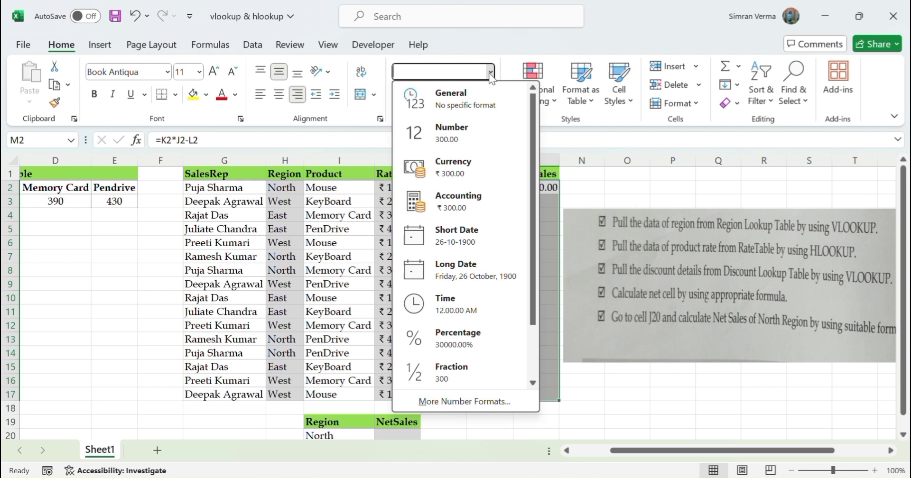
pyautogui.click(467, 166)
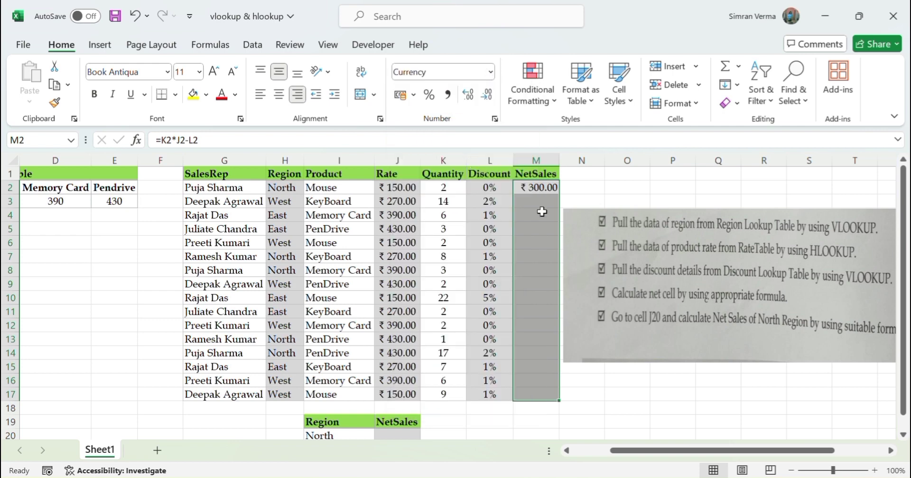
pyautogui.hotkey('ctrl', 'd')
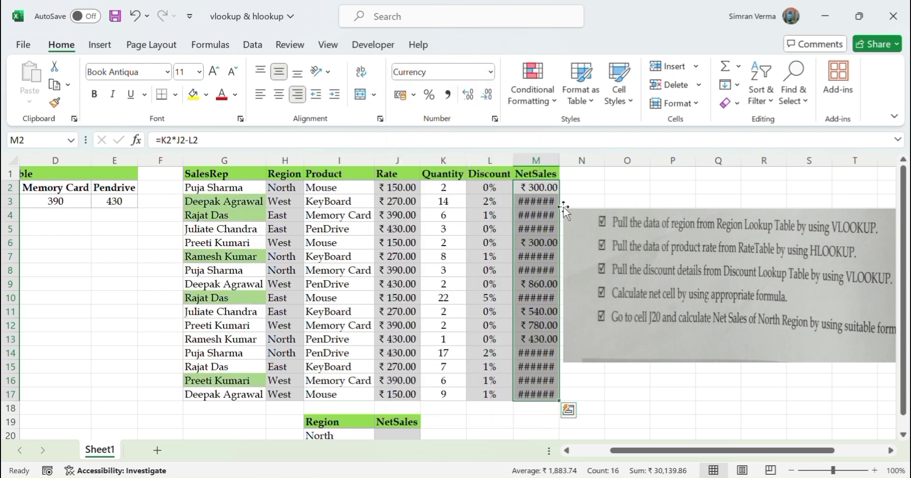
# AutoFit the widths of all columns on the sheet to their contents.
pyautogui.click(588, 176)
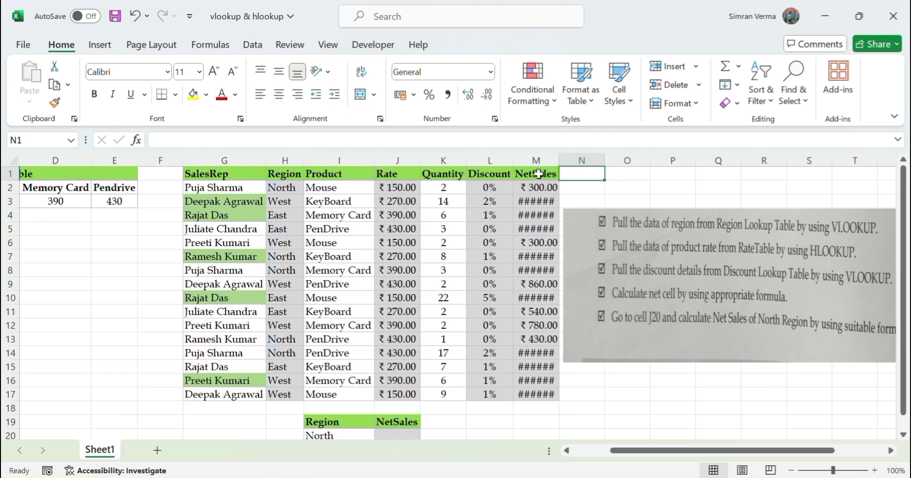
pyautogui.hotkey('ctrl', 'a')
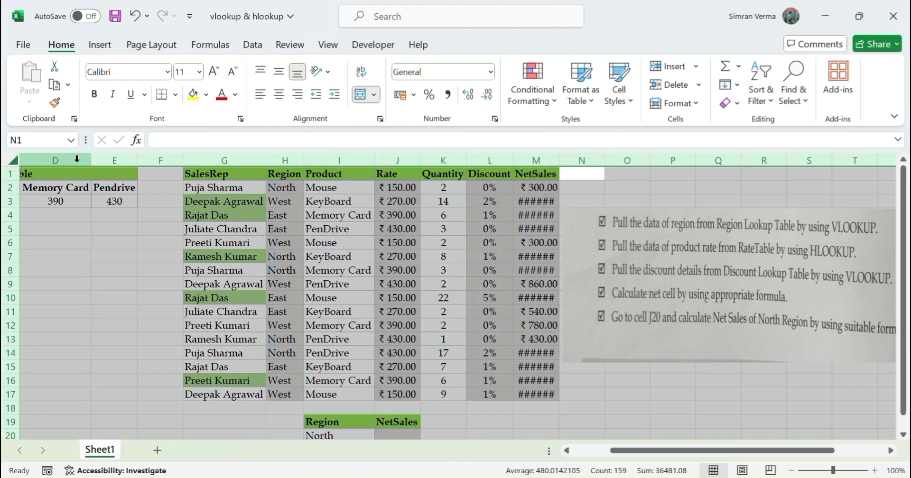
pyautogui.doubleClick(90, 160)
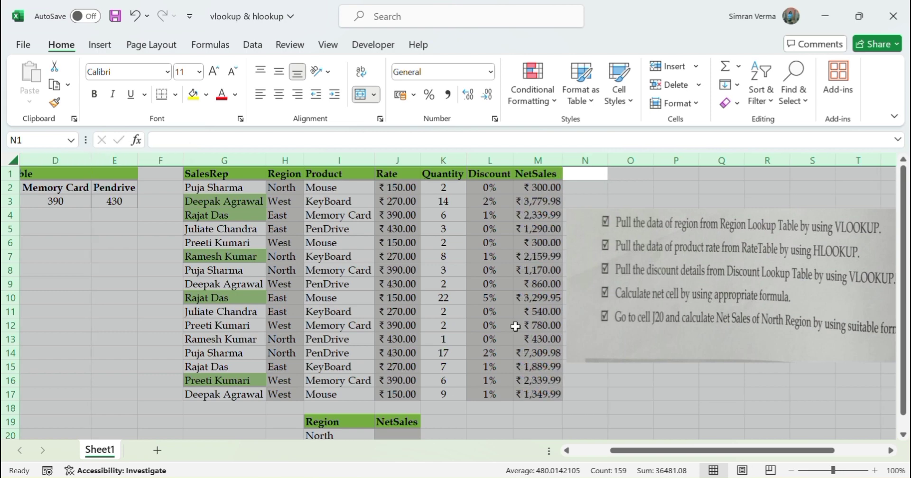
pyautogui.click(633, 380)
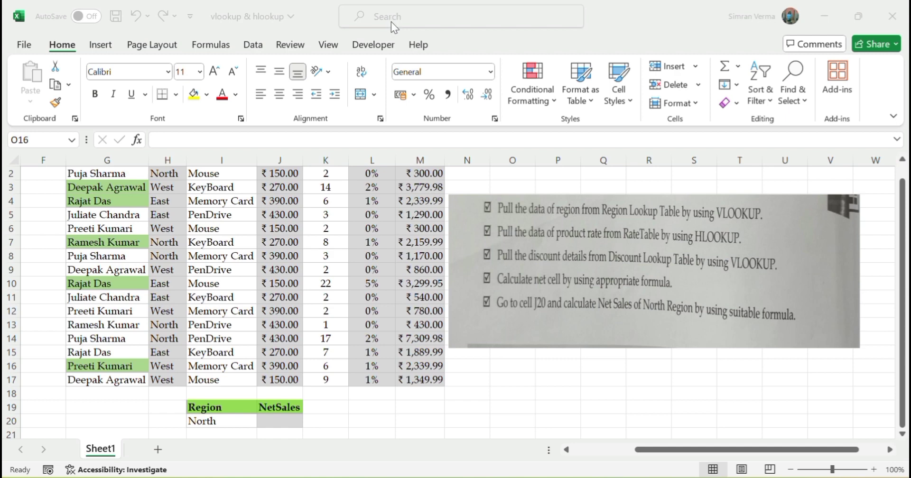
# Enter =SUMIF(H2:H17,I20,M2:M17) in J20 to total the net sales of the North region.
pyautogui.click(693, 450)
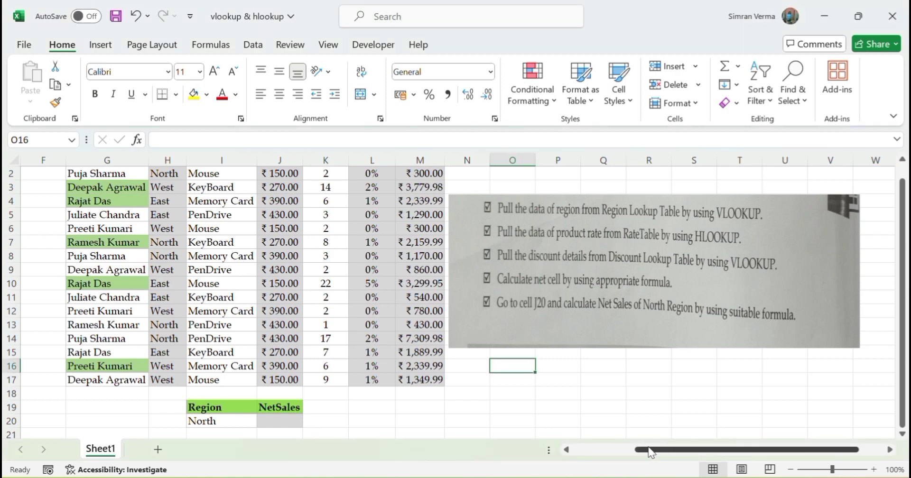
pyautogui.moveTo(633, 451); pyautogui.dragTo(579, 454)
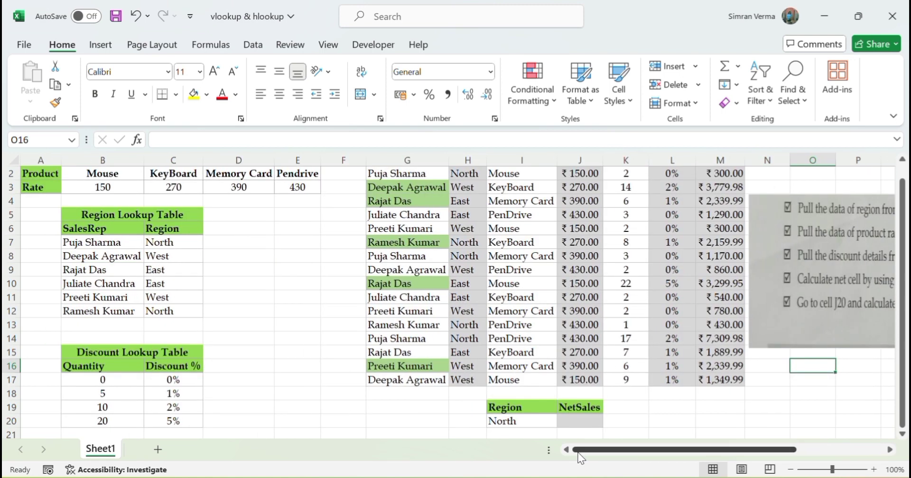
pyautogui.click(587, 420)
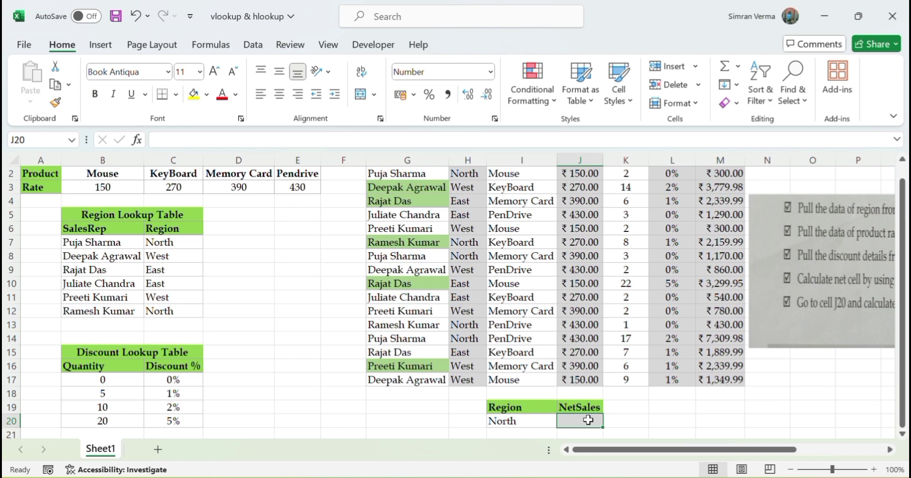
pyautogui.write('=SUMIF')
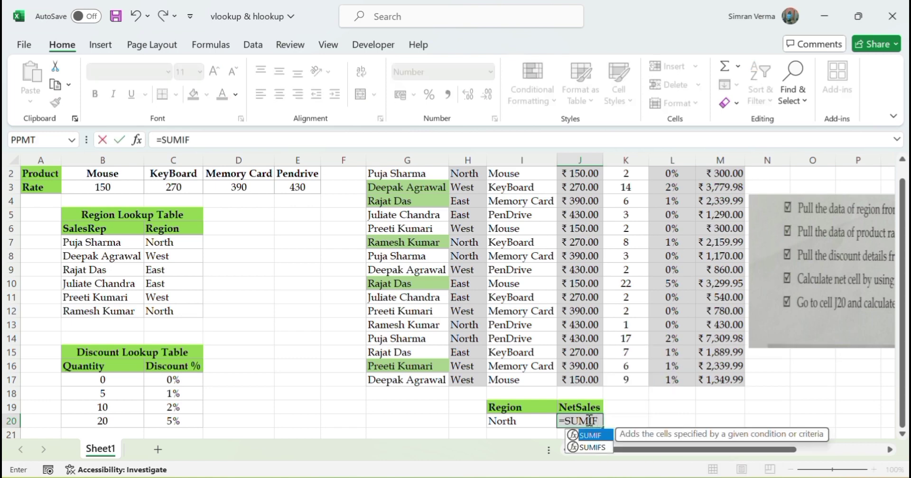
pyautogui.write('(')
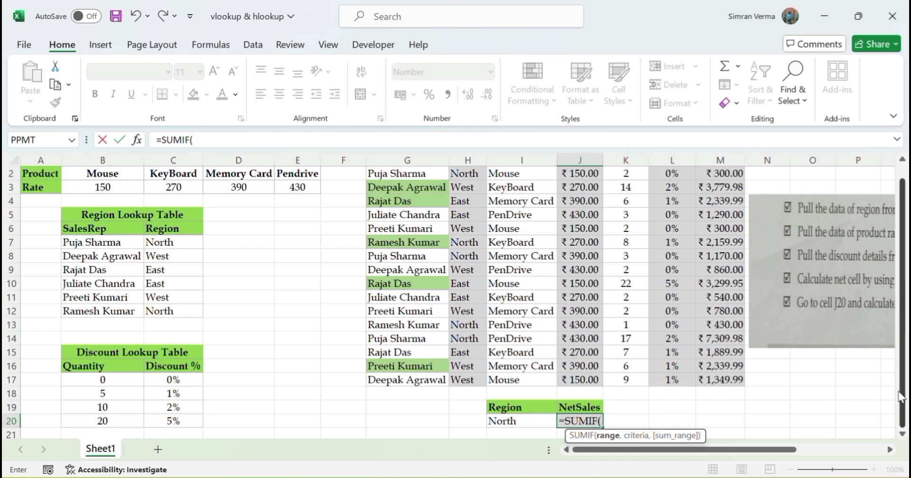
pyautogui.moveTo(904, 393); pyautogui.dragTo(904, 379)
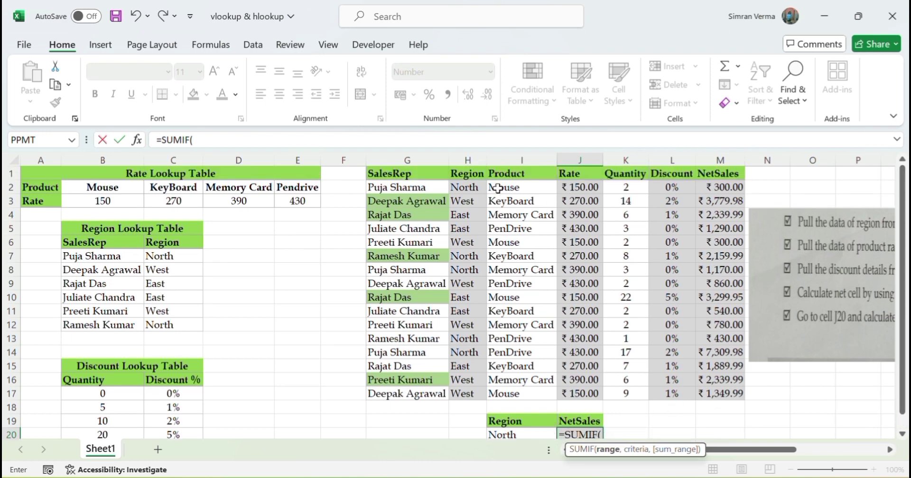
pyautogui.moveTo(470, 190); pyautogui.dragTo(473, 391)
pyautogui.write(',')
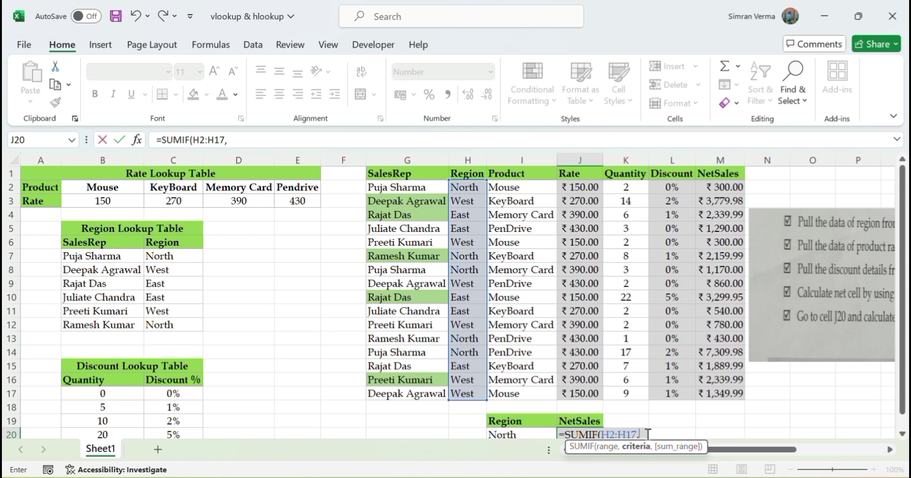
pyautogui.click(530, 432)
pyautogui.write(',')
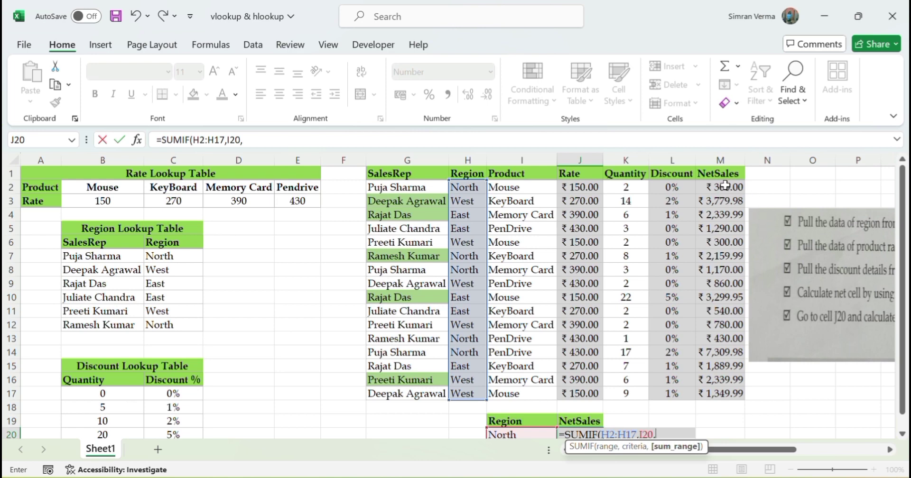
pyautogui.moveTo(724, 191); pyautogui.dragTo(719, 387)
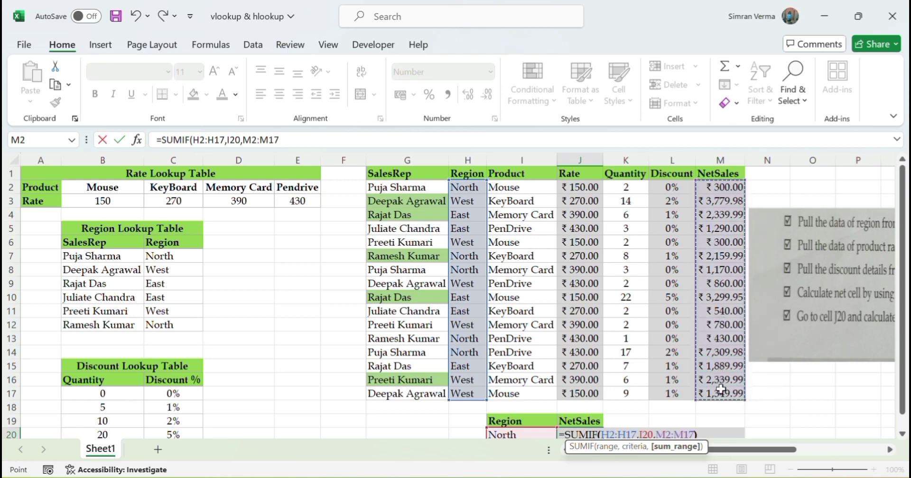
pyautogui.press('Return')
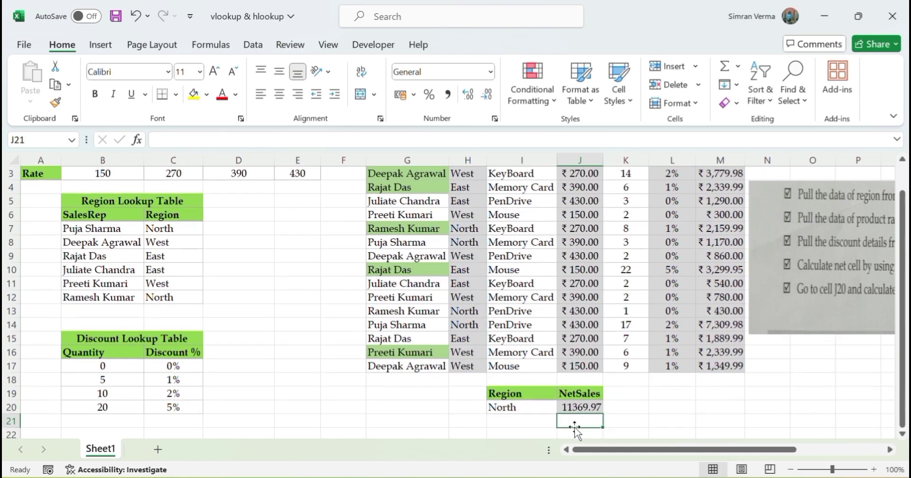
# Format the North region NetSales cell J20 as Currency.
pyautogui.click(581, 408)
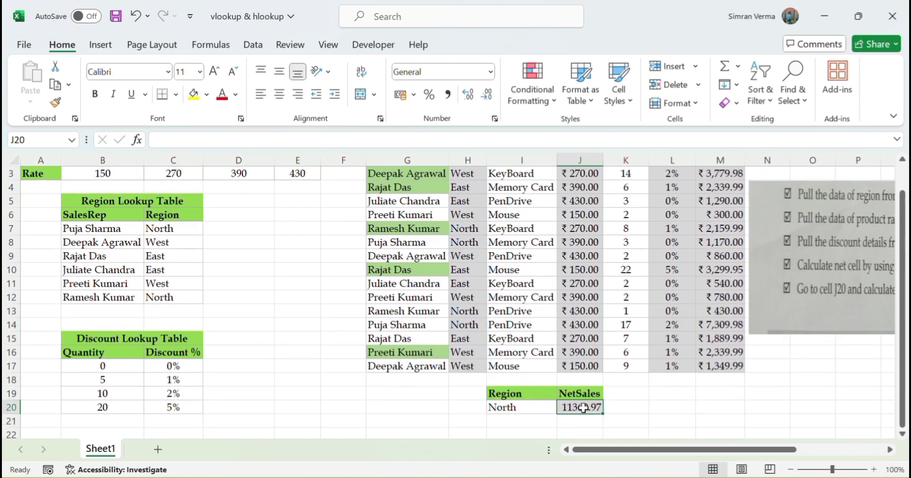
pyautogui.click(490, 73)
pyautogui.click(477, 172)
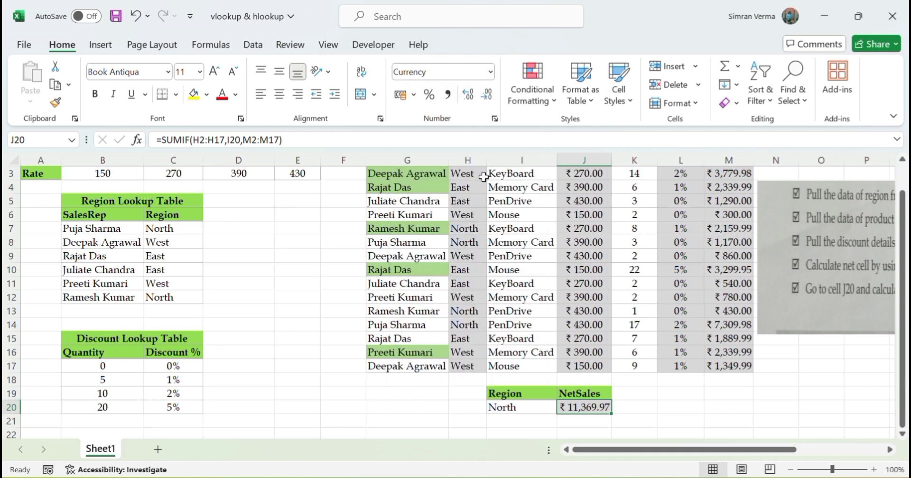
pyautogui.click(659, 410)
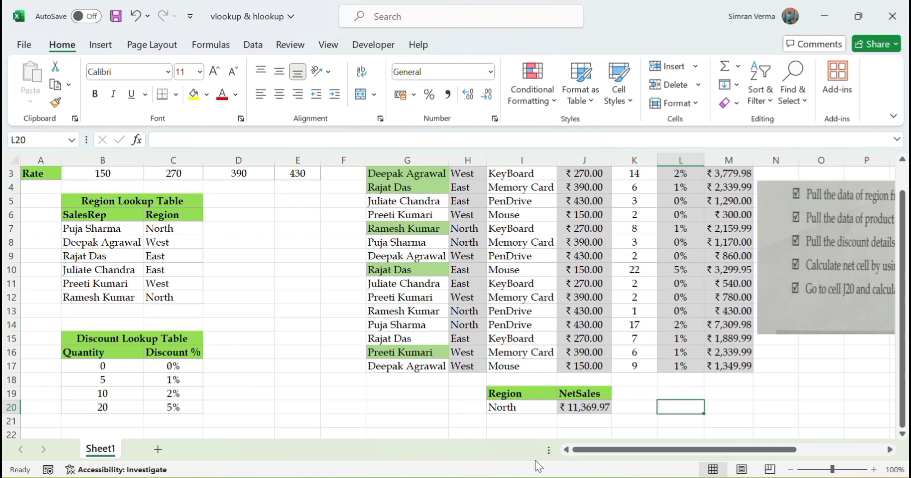
pyautogui.moveTo(650, 452); pyautogui.dragTo(697, 449)
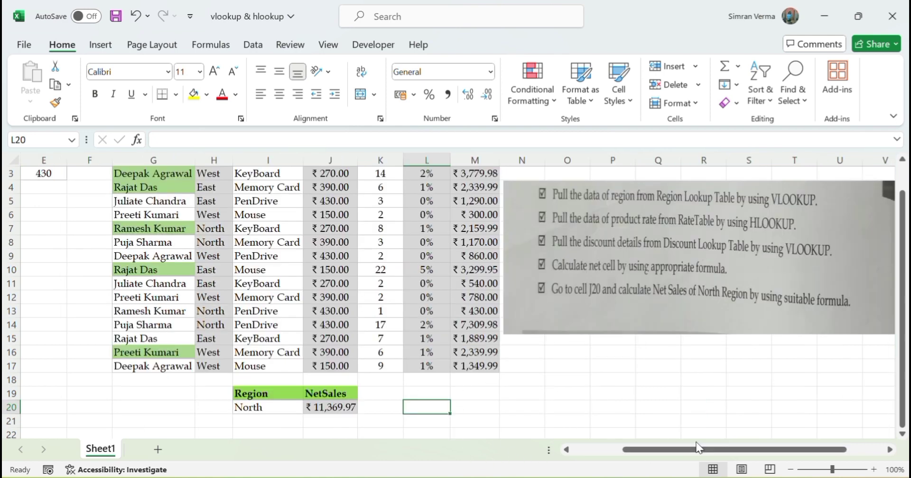